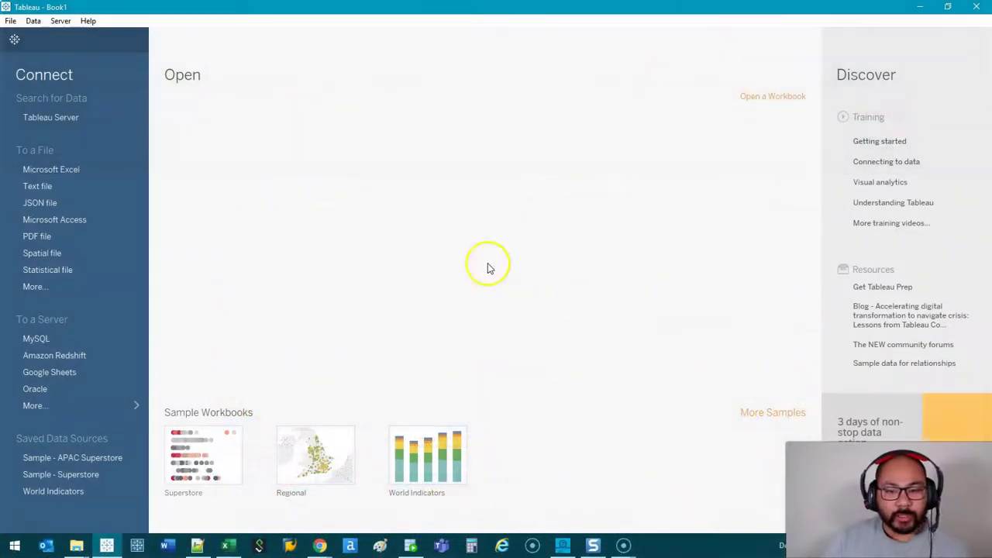
Step: Open the Superstore sample workbook from the Tableau start page
left_click(200, 458)
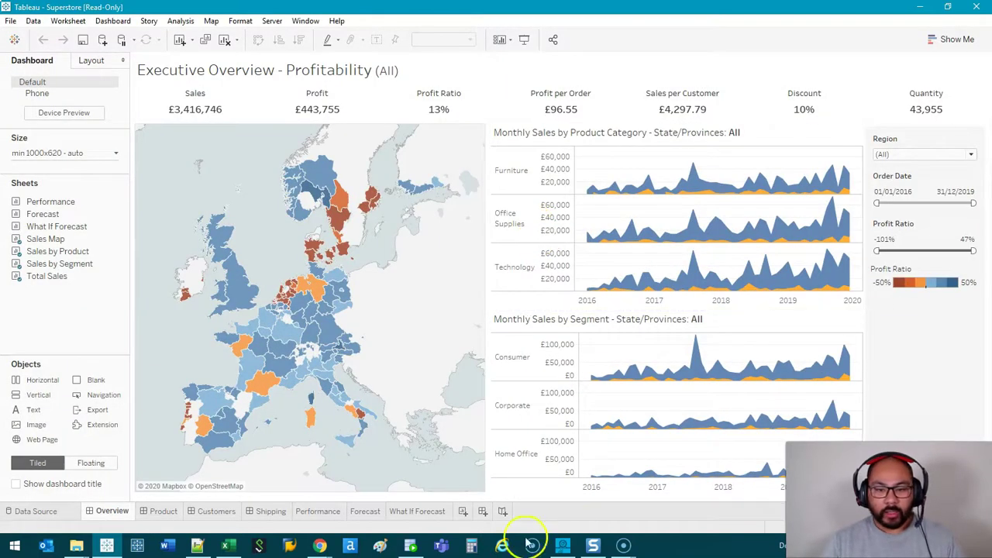
Step: Add blank Sheet 17 on the Sample - Superstore data source and locate the Product Name field
left_click(462, 511)
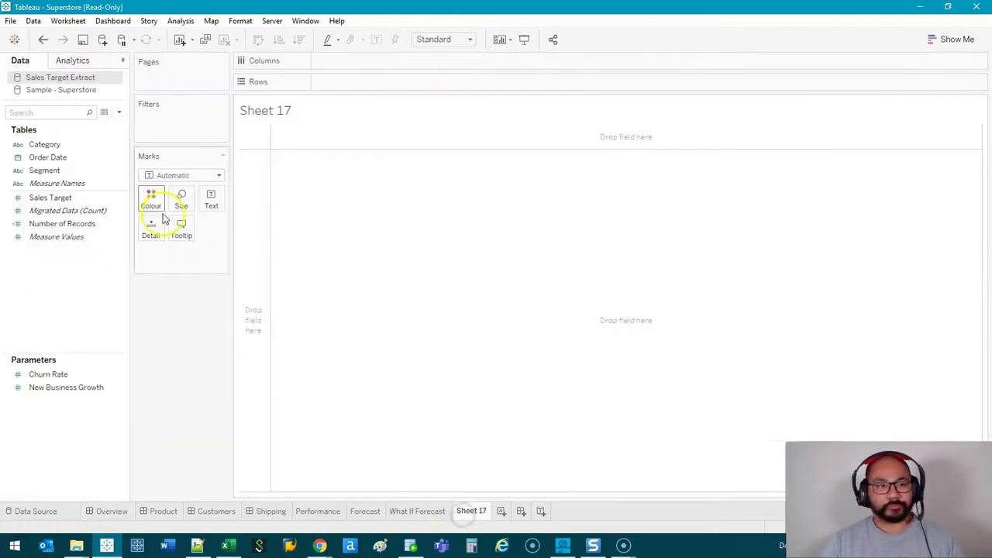
left_click(61, 90)
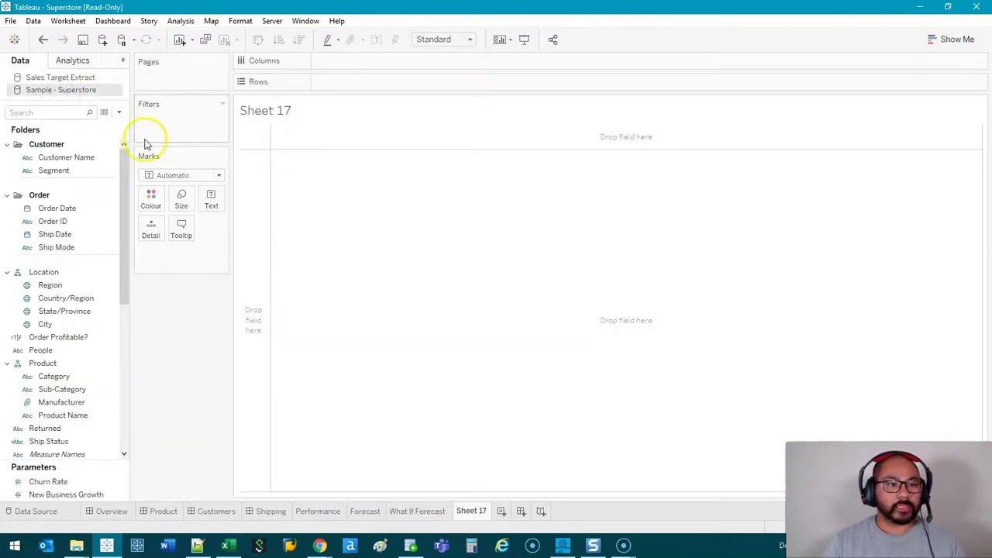
left_click_drag(129, 142, 142, 240)
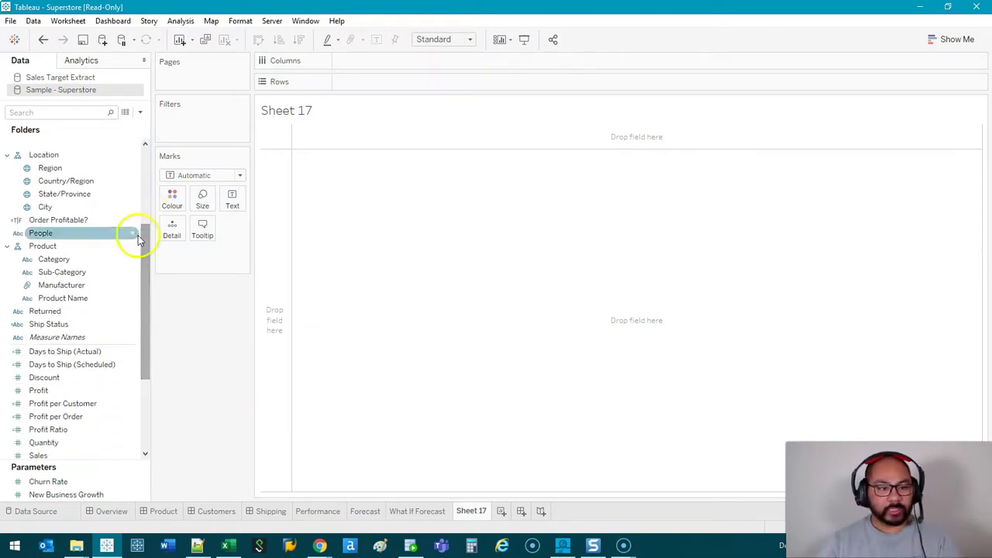
left_click(99, 324)
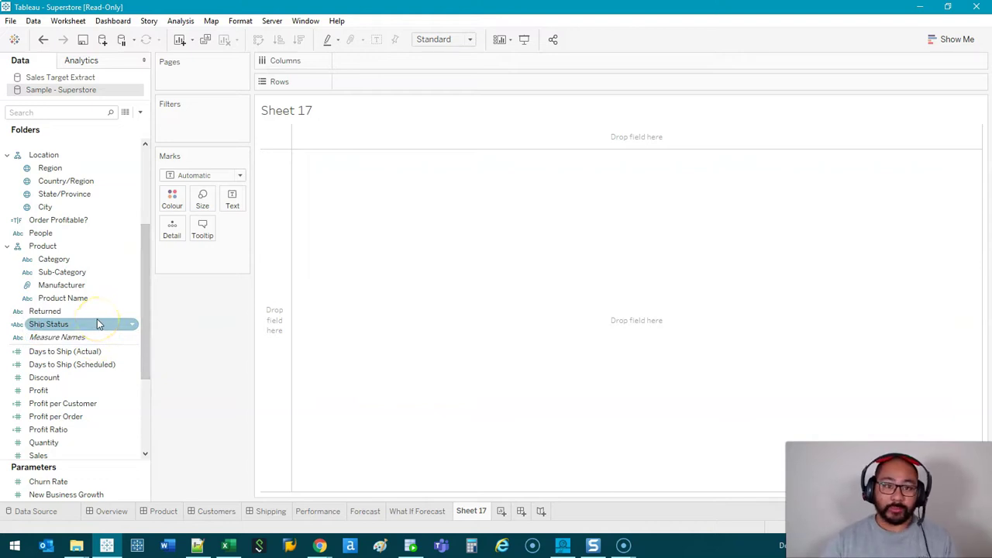
left_click(96, 272)
left_click(80, 289)
left_click(104, 324)
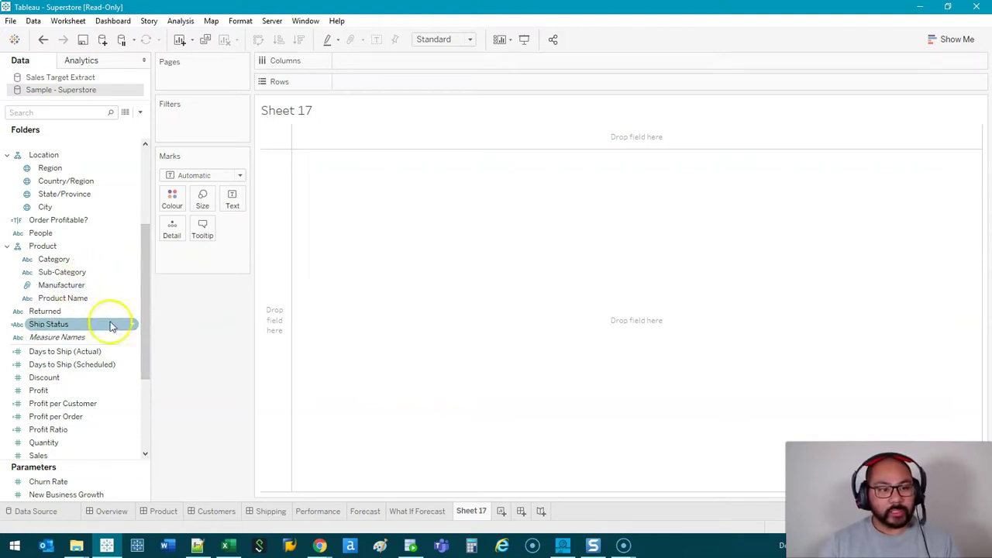
left_click(75, 301)
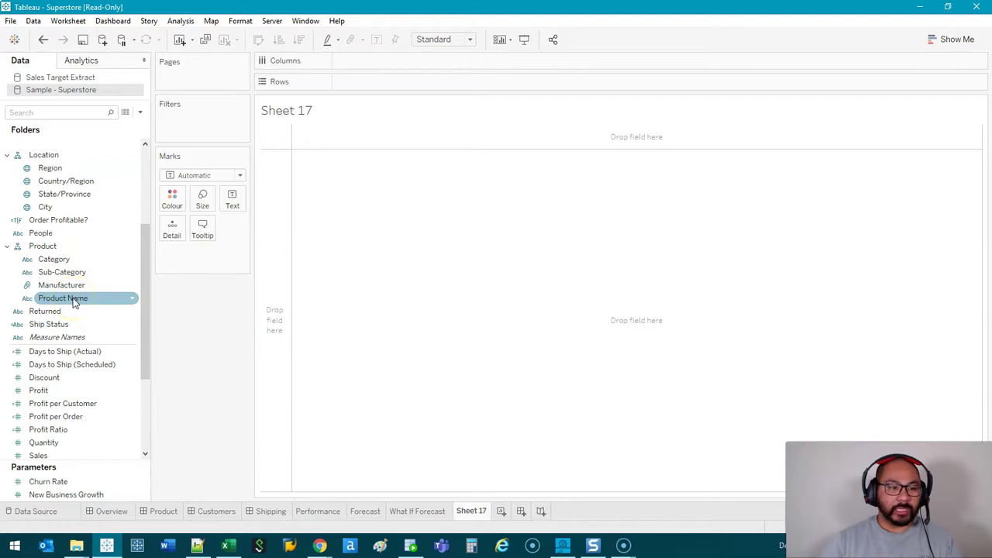
Step: Chart SUM(Sales) by Product Name as horizontal bars sorted highest to lowest
left_click_drag(75, 301, 267, 225)
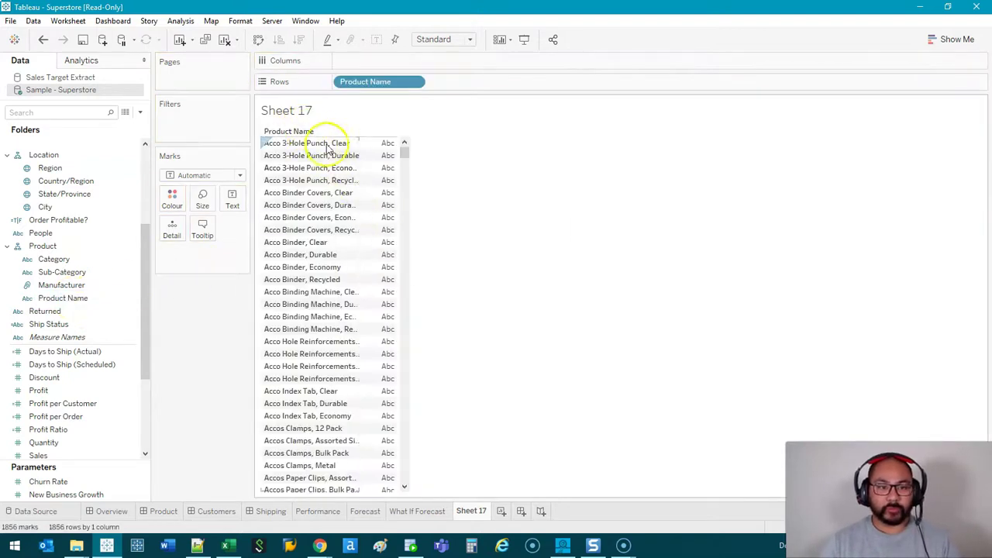
left_click(74, 299)
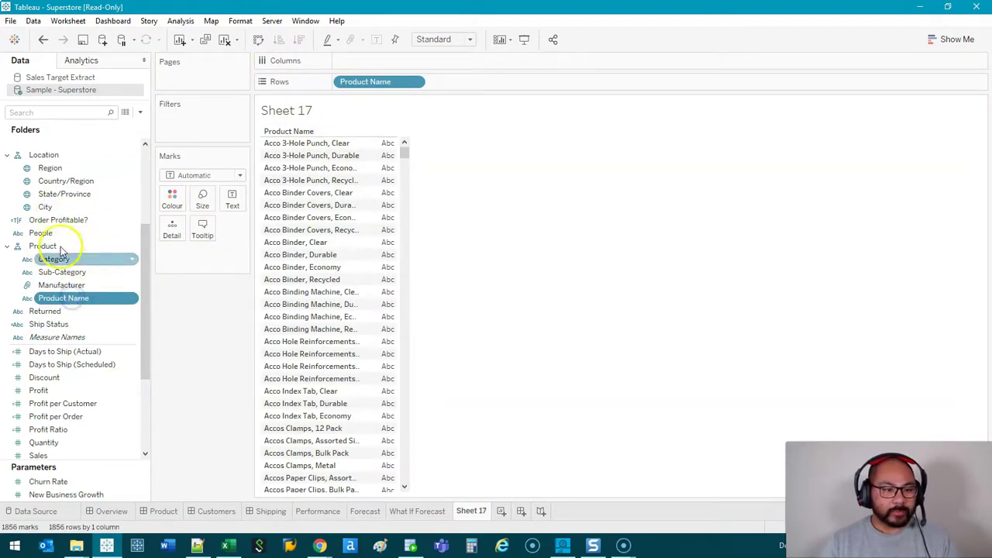
mouse_move(71, 455)
left_mouse_down()
mouse_move(471, 40)
mouse_move(454, 60)
mouse_move(382, 75)
mouse_move(232, 200)
left_mouse_up()
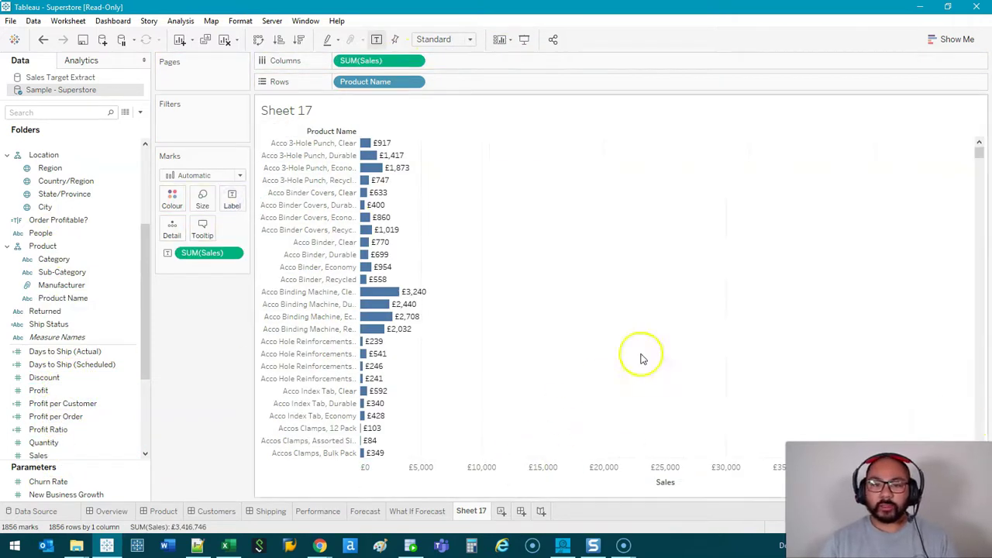
left_click(300, 40)
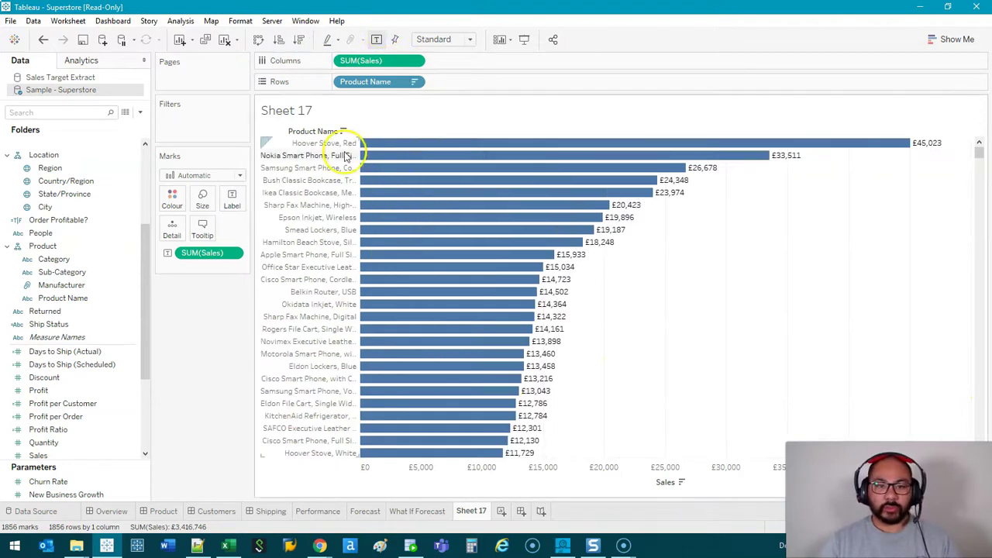
Step: Enlarge row height, widen the Product Name header, and select the top-selling product bars
left_click_drag(348, 146, 362, 152)
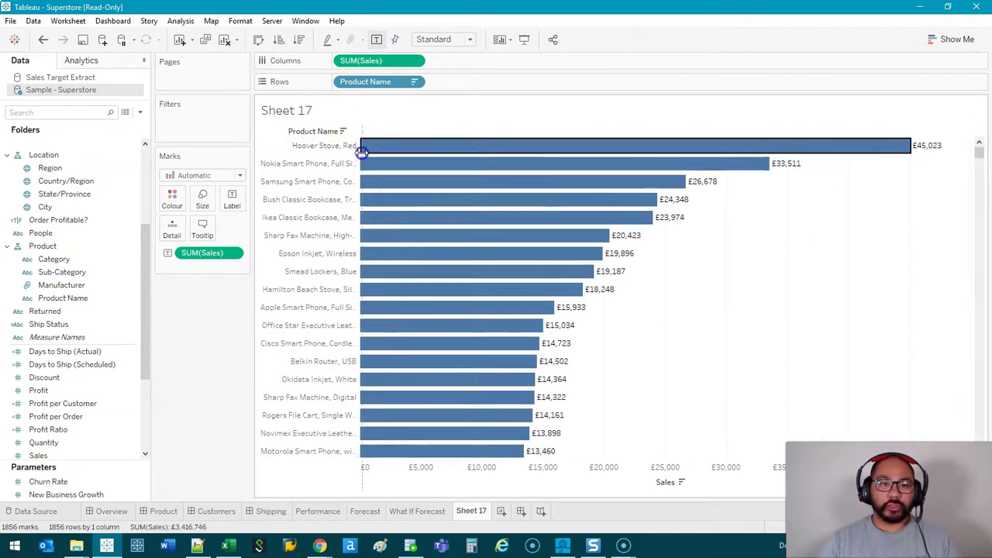
left_click_drag(428, 162, 463, 165)
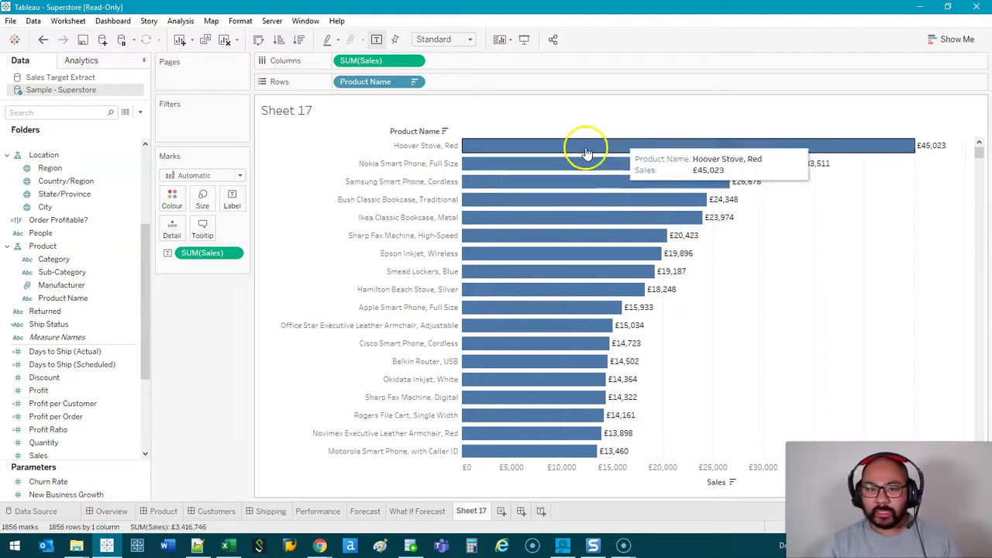
left_click_drag(797, 280, 672, 142)
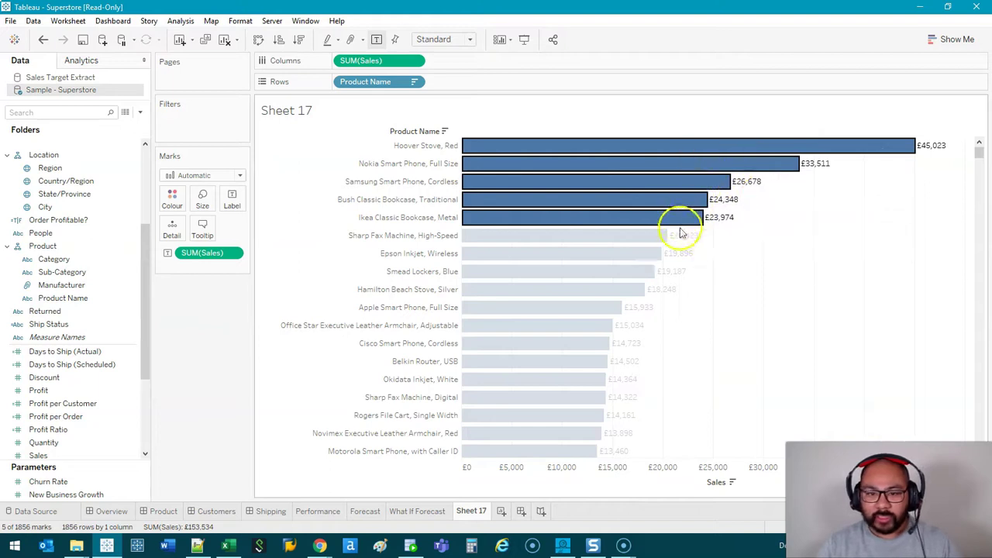
left_click_drag(747, 231, 526, 435)
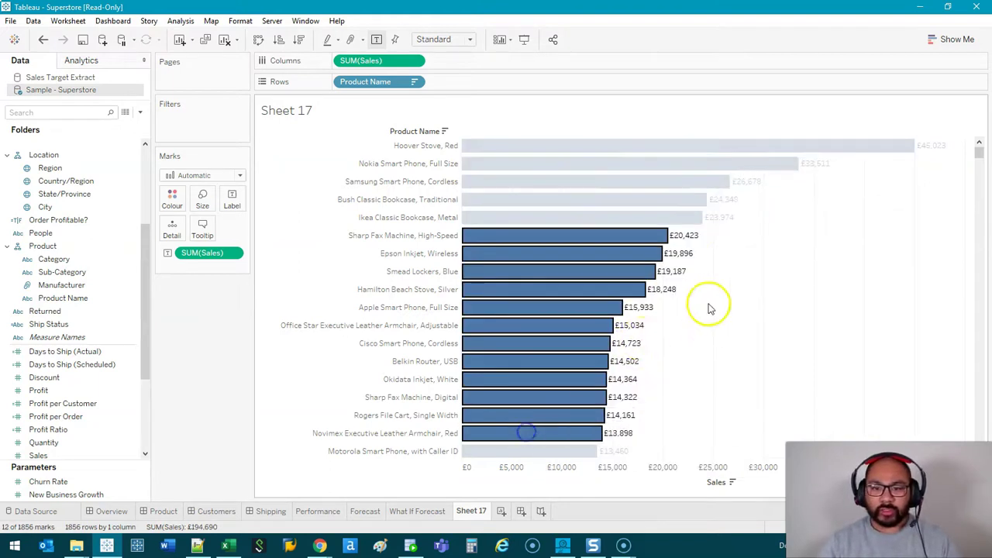
scroll(704, 279, "down", 4)
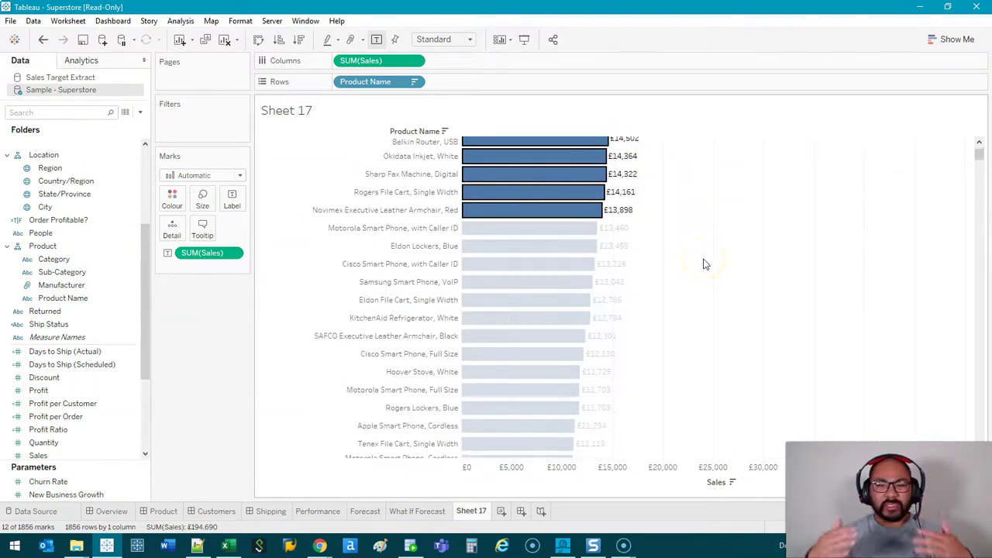
left_click(670, 329)
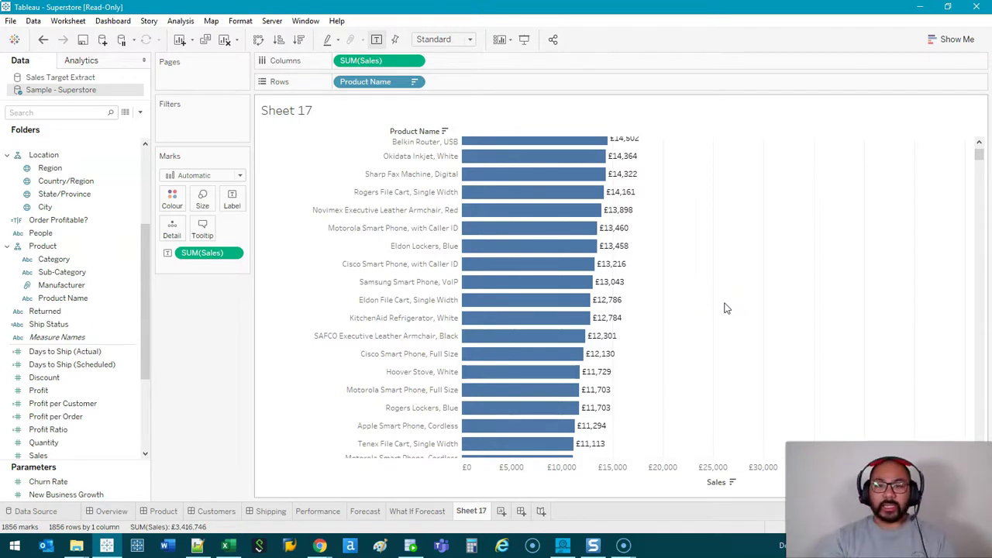
scroll(700, 326, "up", 5)
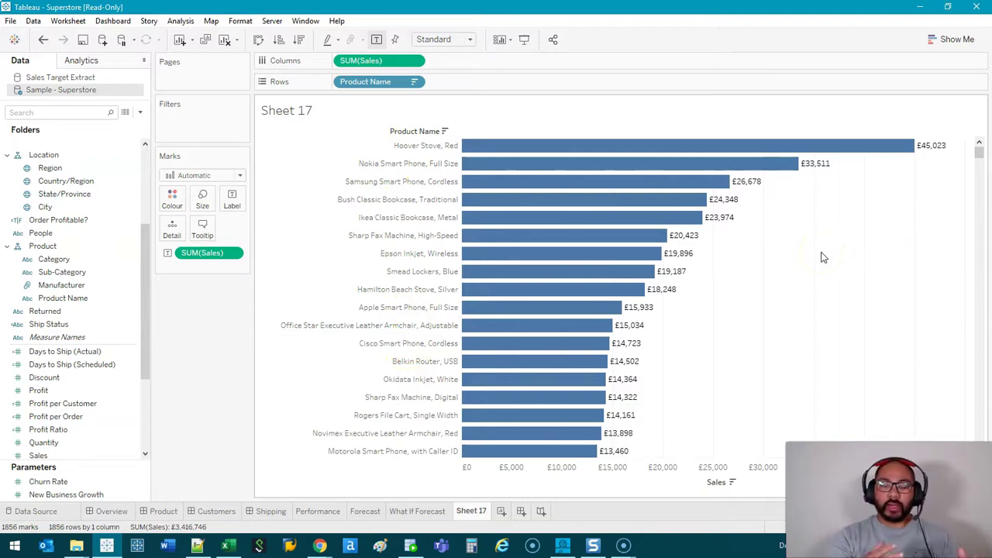
left_click_drag(879, 255, 714, 138)
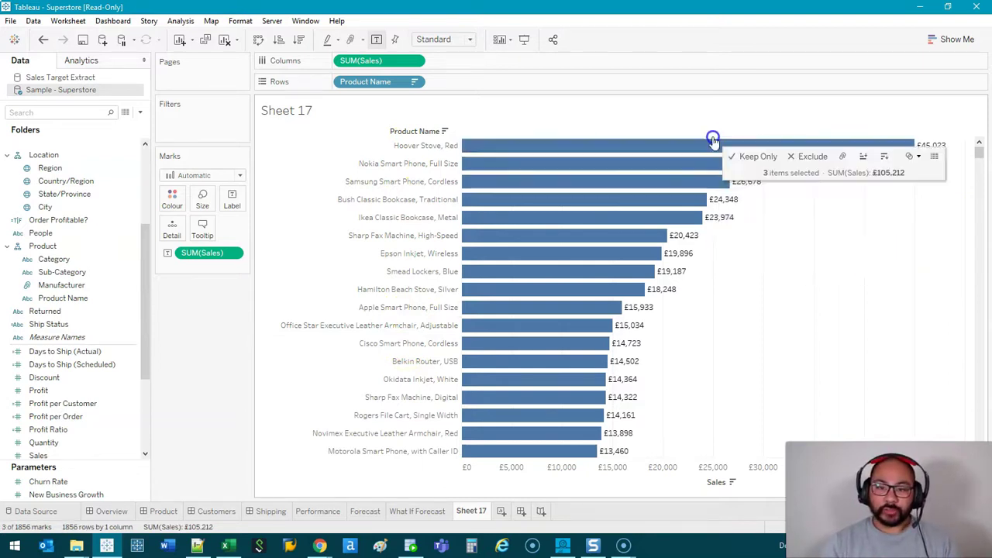
left_click(787, 271)
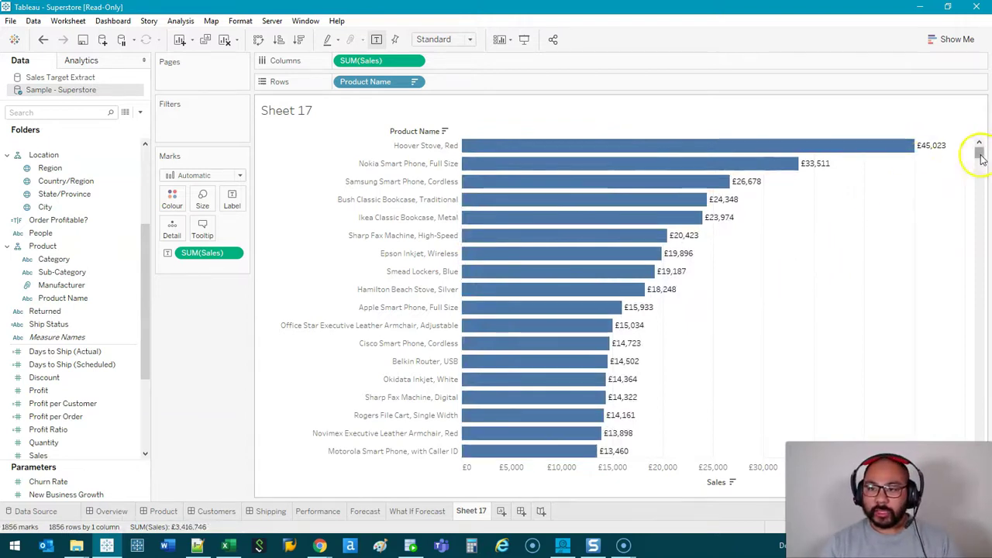
left_click_drag(982, 153, 982, 438)
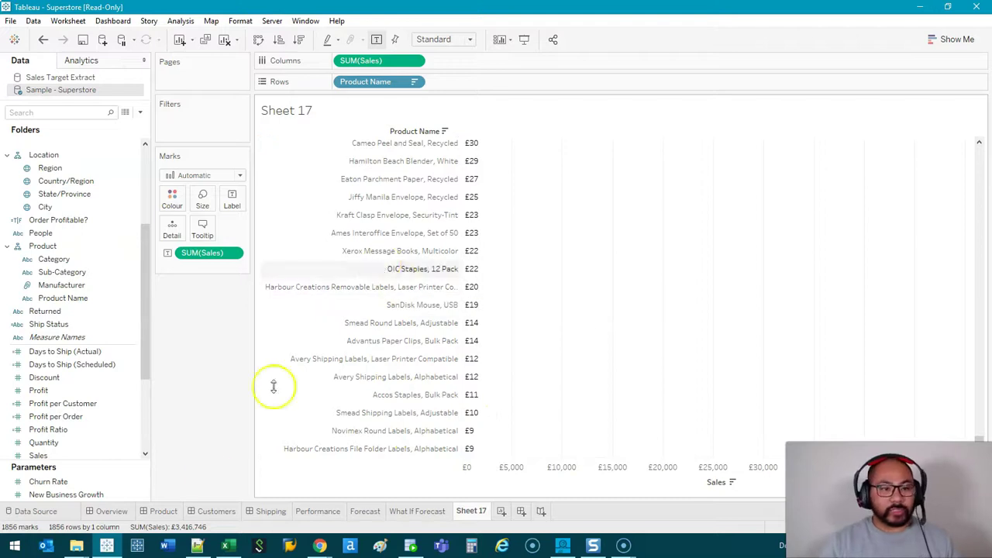
Step: Create bins from the Sales field with a bin size of 100
left_click_drag(144, 288, 148, 355)
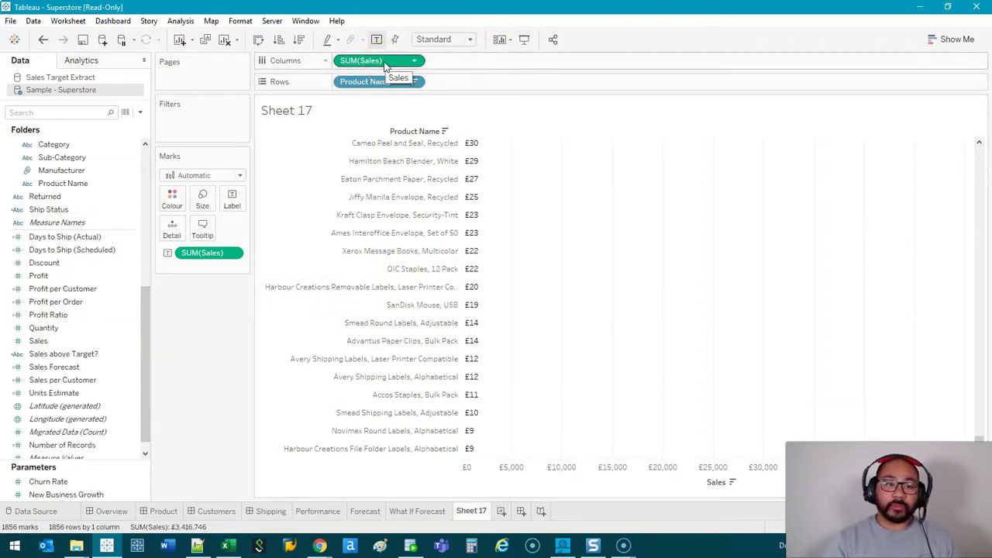
left_click(42, 342)
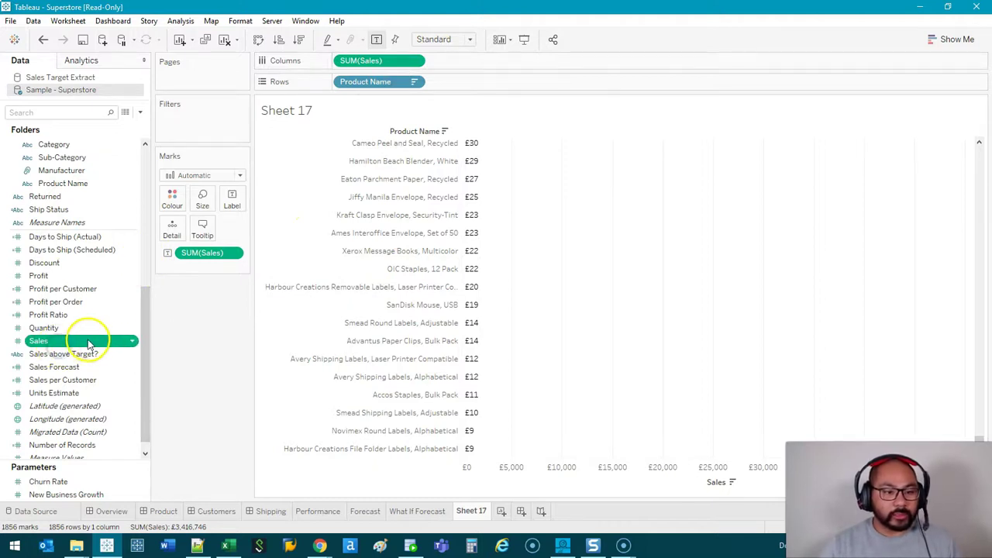
right_click(86, 343)
mouse_move(137, 202)
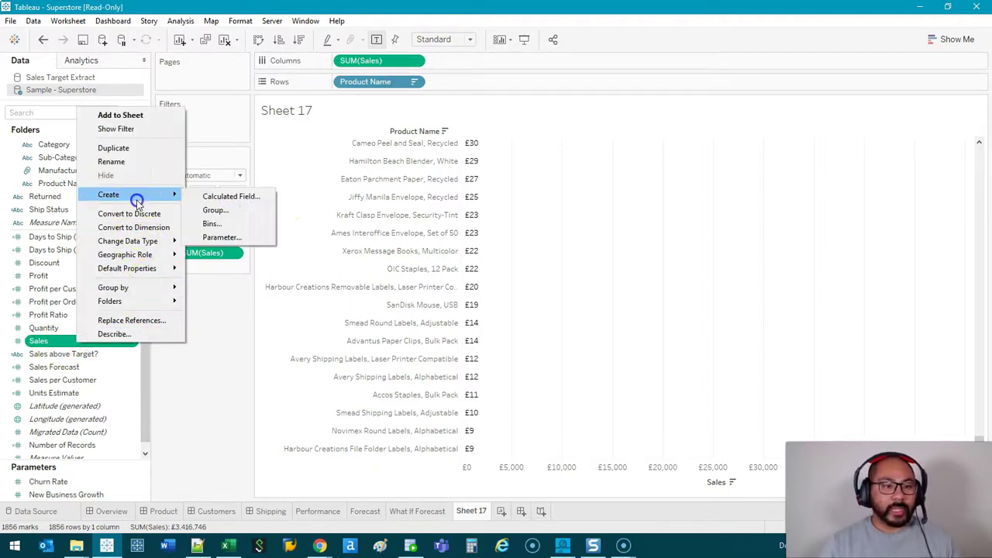
left_click(249, 225)
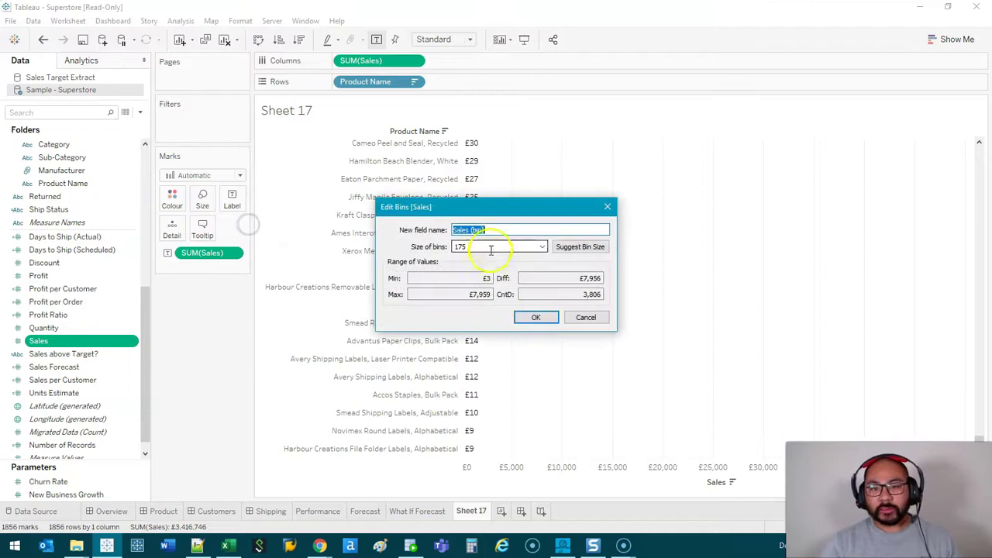
left_click_drag(493, 247, 397, 245)
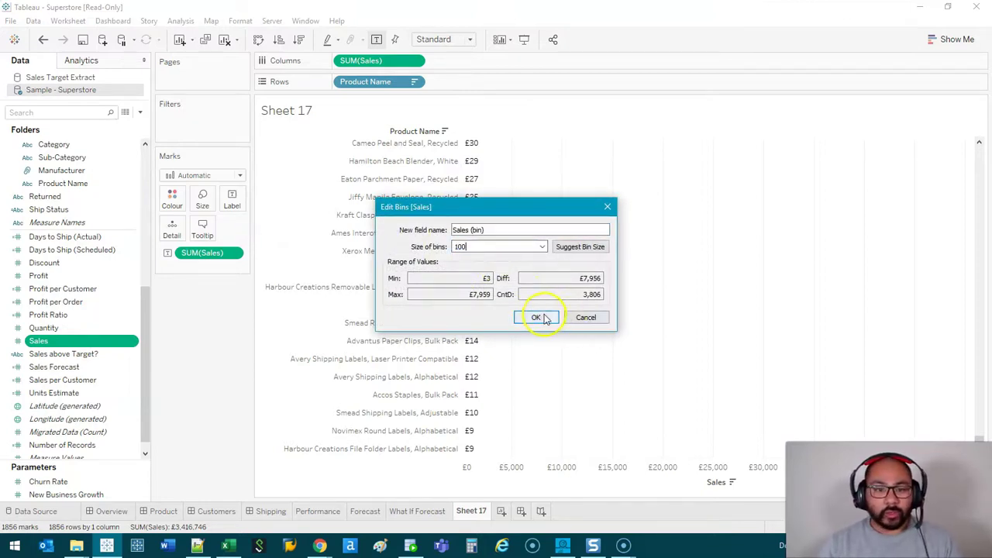
left_click(537, 319)
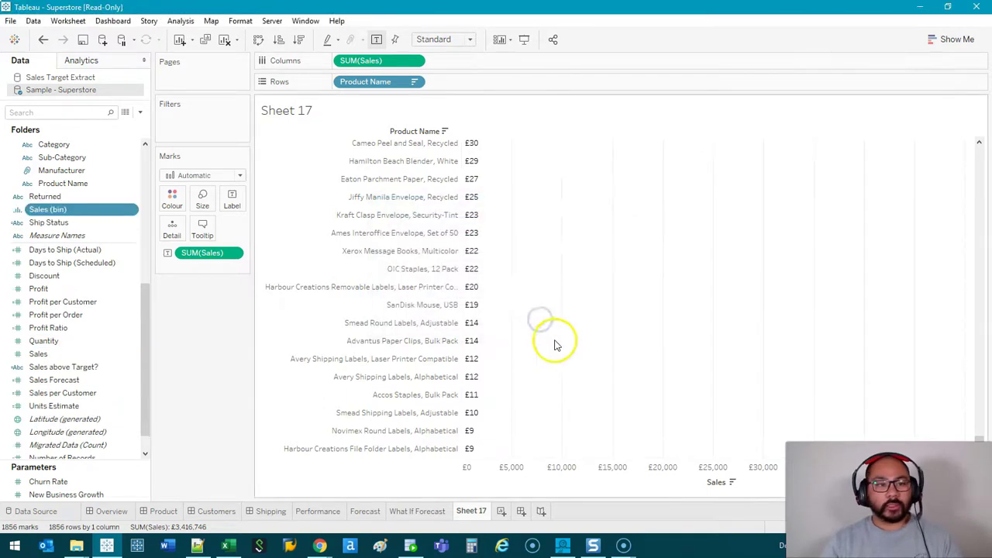
Step: Add Sheet 18 and place Sales (bin) on the Columns shelf
left_click(501, 511)
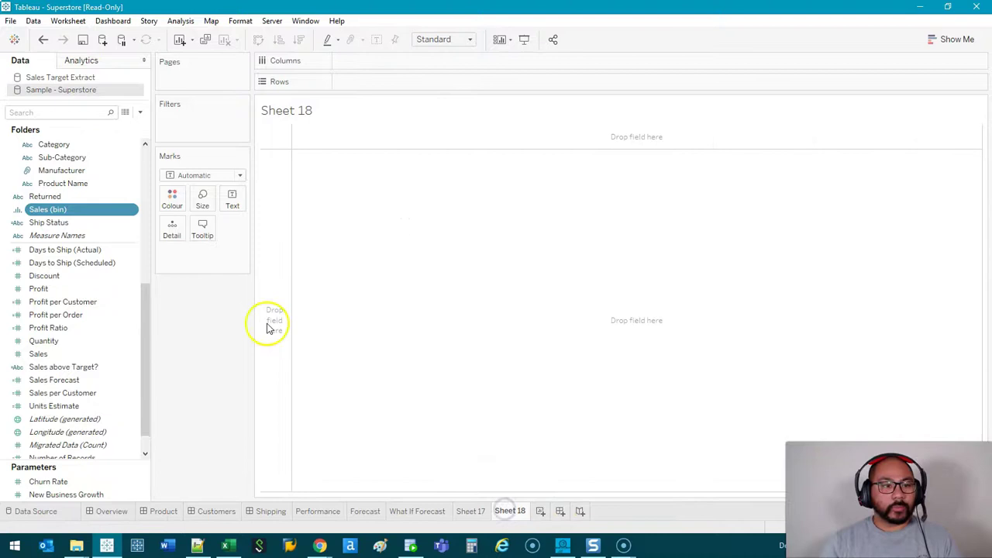
left_click_drag(65, 211, 365, 62)
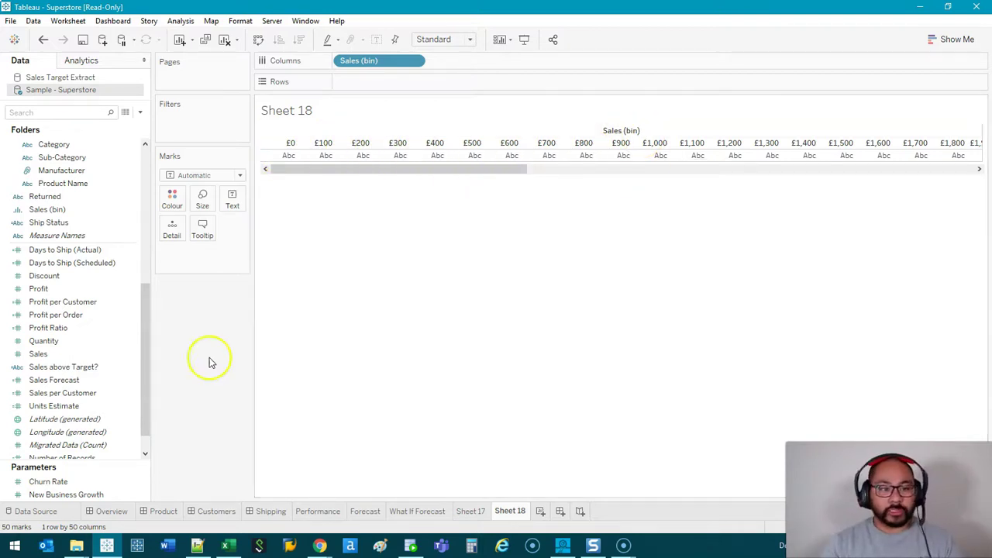
left_click(130, 303)
Step: Put CNT(Product Name) on Rows for each Sales bin and show count labels on the bars
scroll(124, 295, "up", 1)
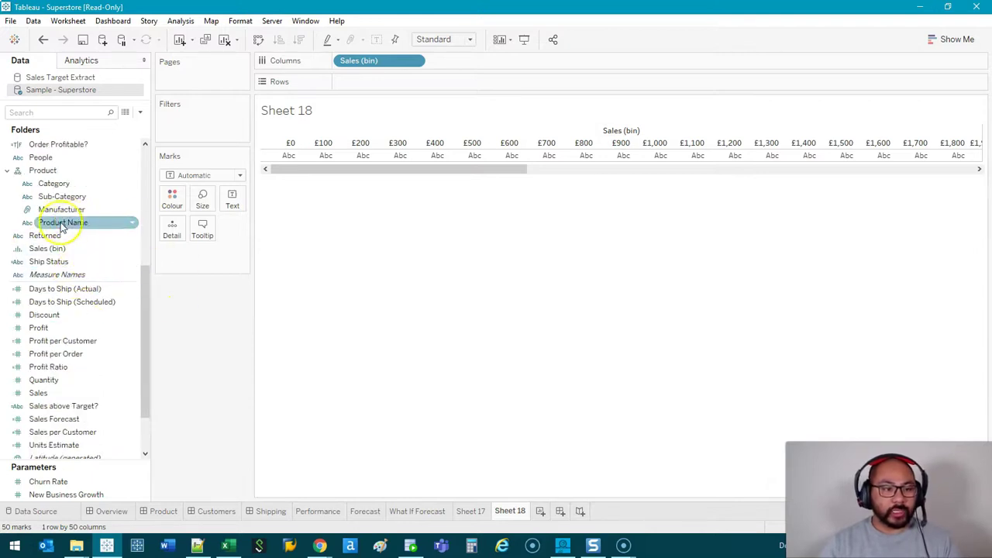
left_click_drag(66, 223, 396, 80)
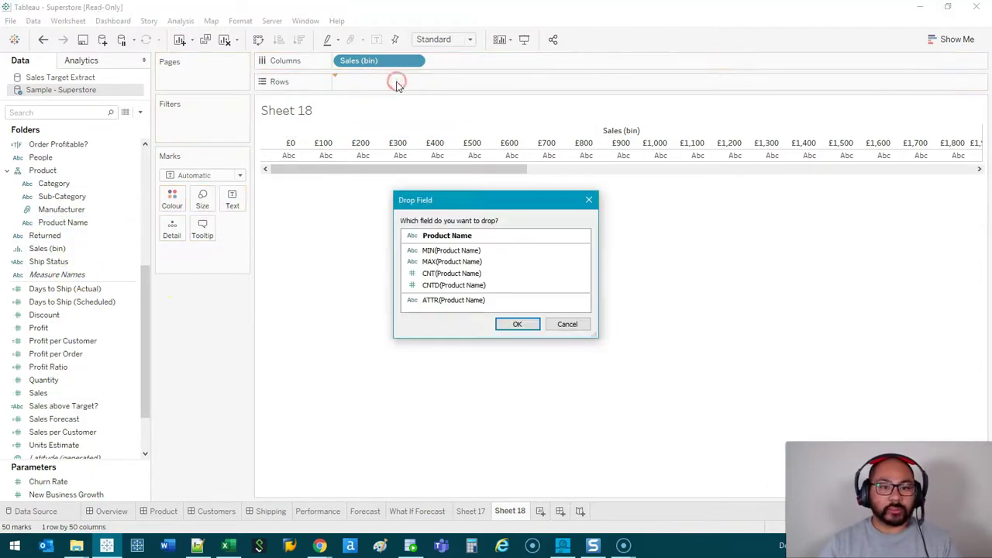
double_click(474, 275)
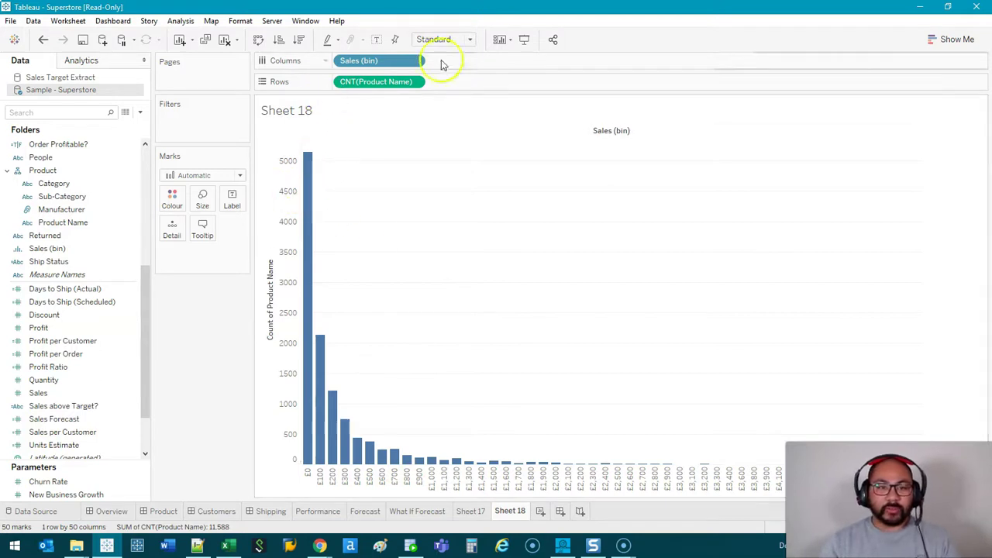
left_click(378, 39)
mouse_move(309, 182)
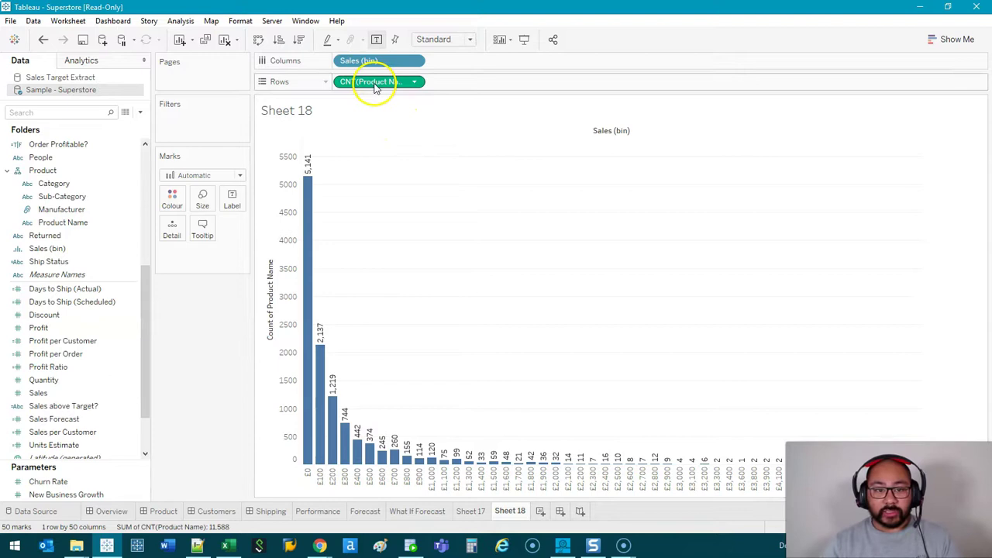
Step: Duplicate CNT(Product Name) and turn the copy into a Percent of Total calculation
left_click_drag(370, 82, 454, 81)
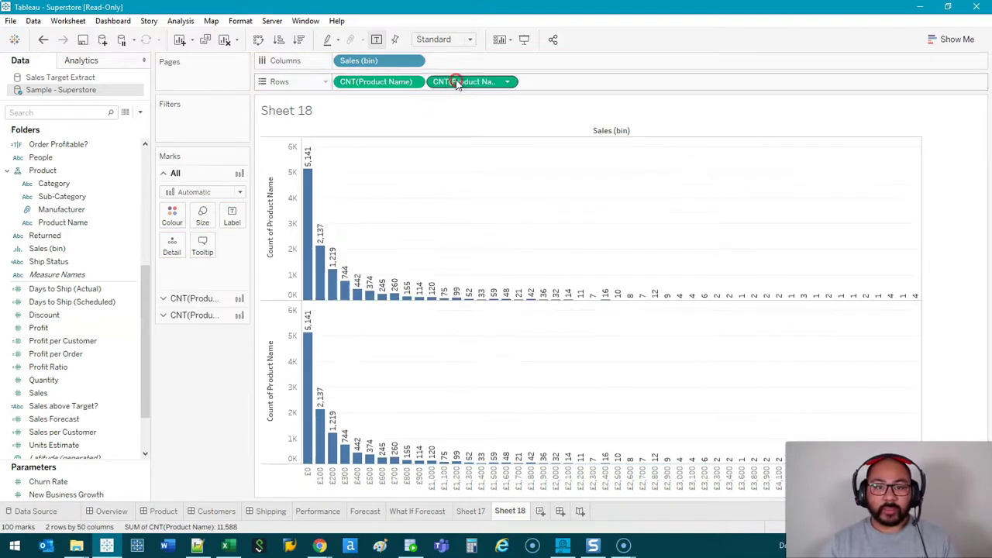
right_click(456, 81)
mouse_move(515, 285)
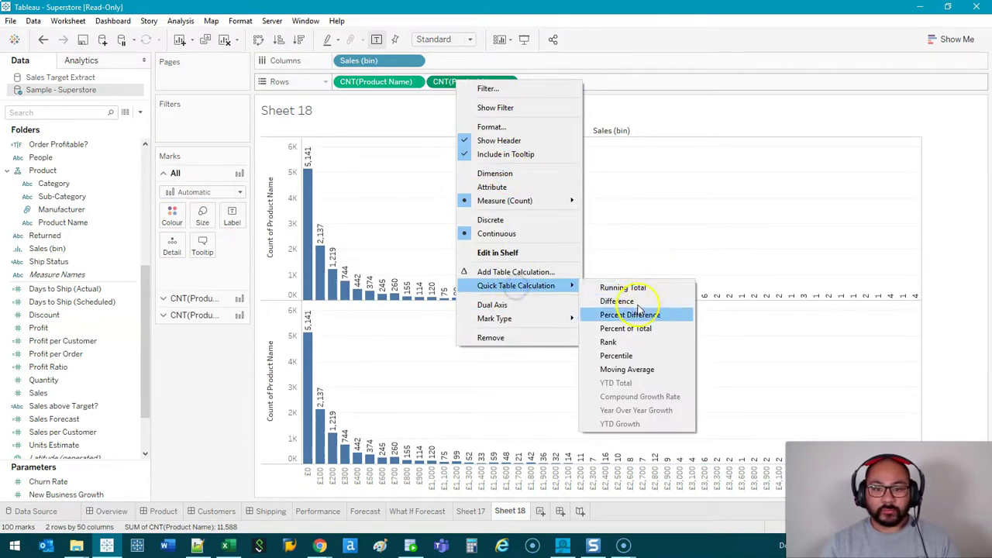
left_click(604, 327)
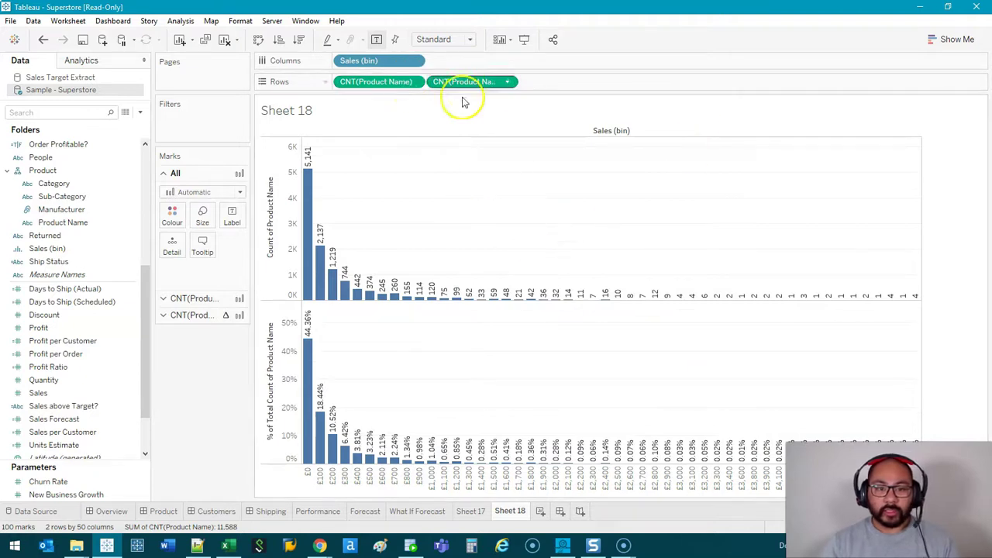
Step: Replace the count labels with percent-of-total labels on the bars, then select the £0–£300 bars
left_click(186, 298)
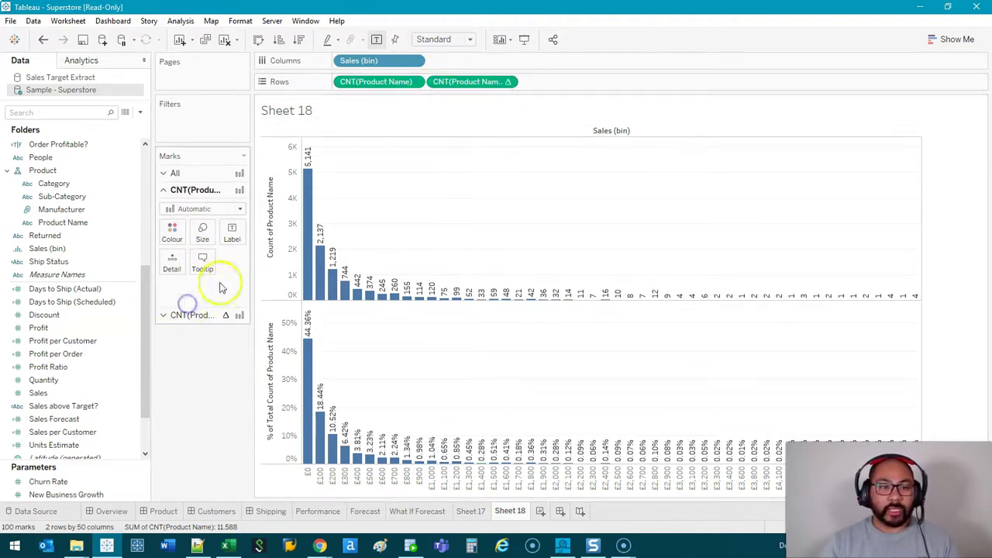
left_click(377, 40)
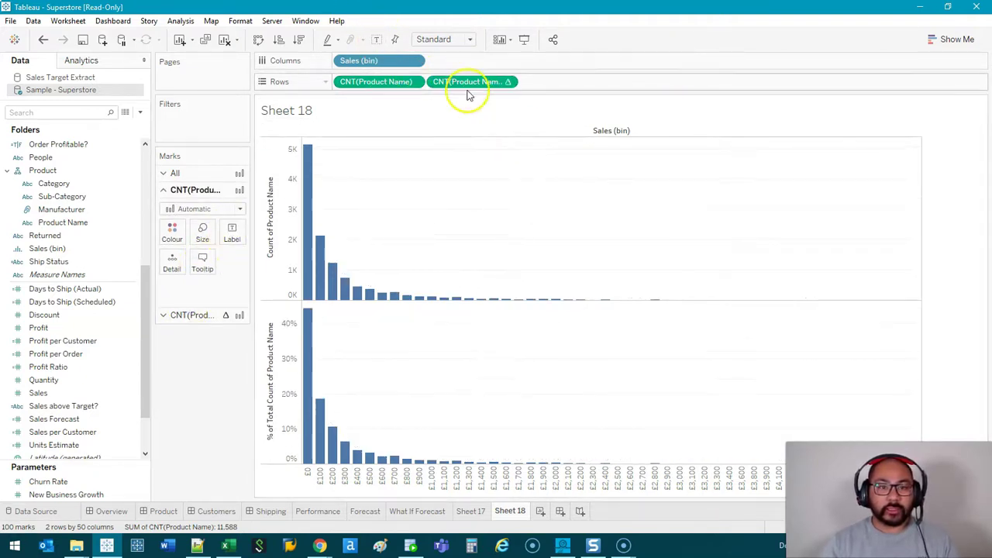
left_click_drag(470, 84, 232, 230)
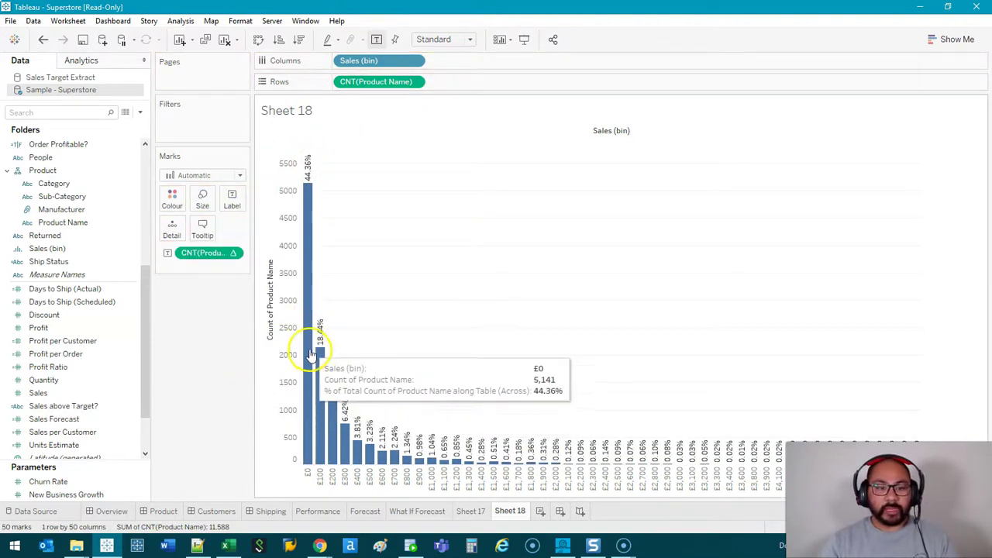
left_click_drag(308, 334, 333, 410)
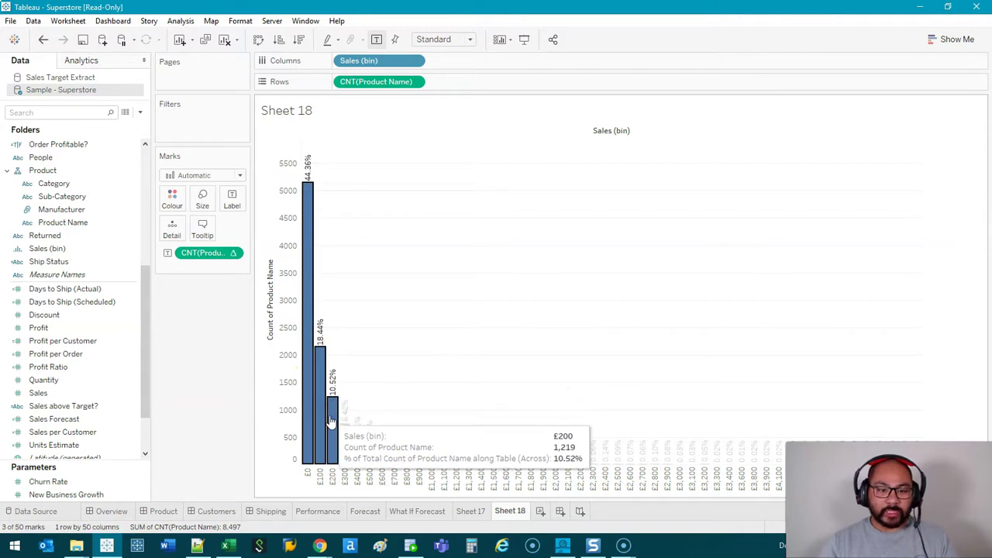
left_click(398, 246)
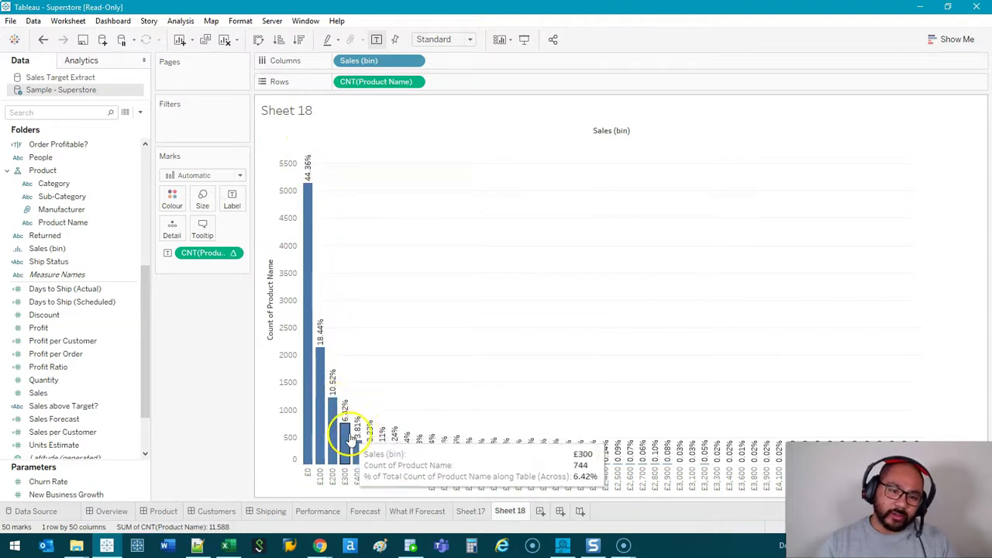
left_click_drag(346, 435, 304, 460)
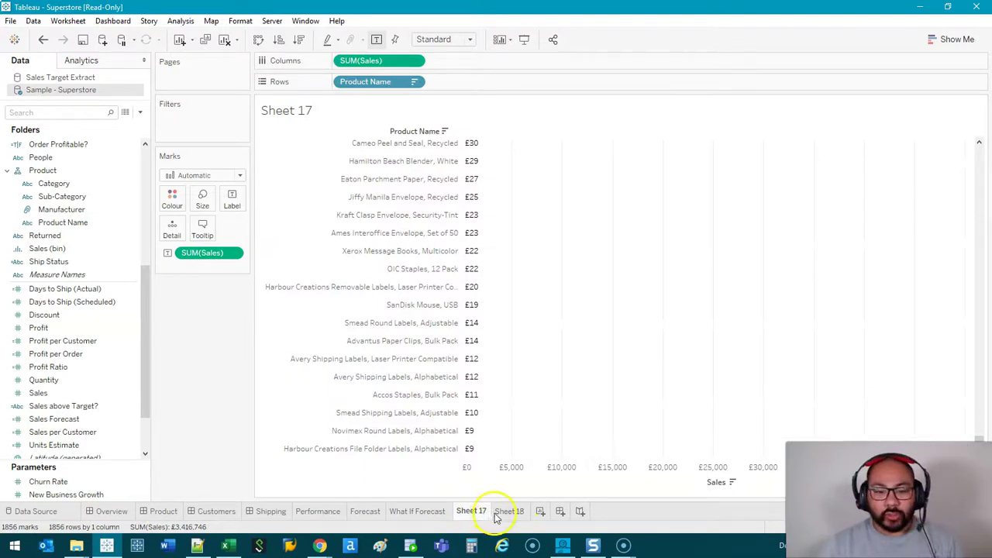
Step: On Sheet 18, move the Marks Size slider to maximum so the bars touch
left_click(497, 515)
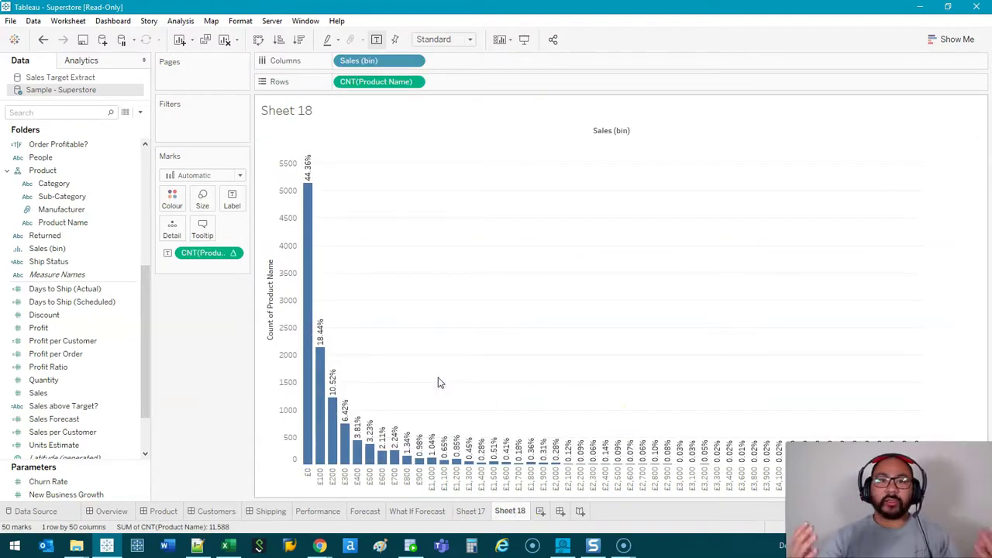
left_click(208, 213)
left_click_drag(277, 228, 302, 230)
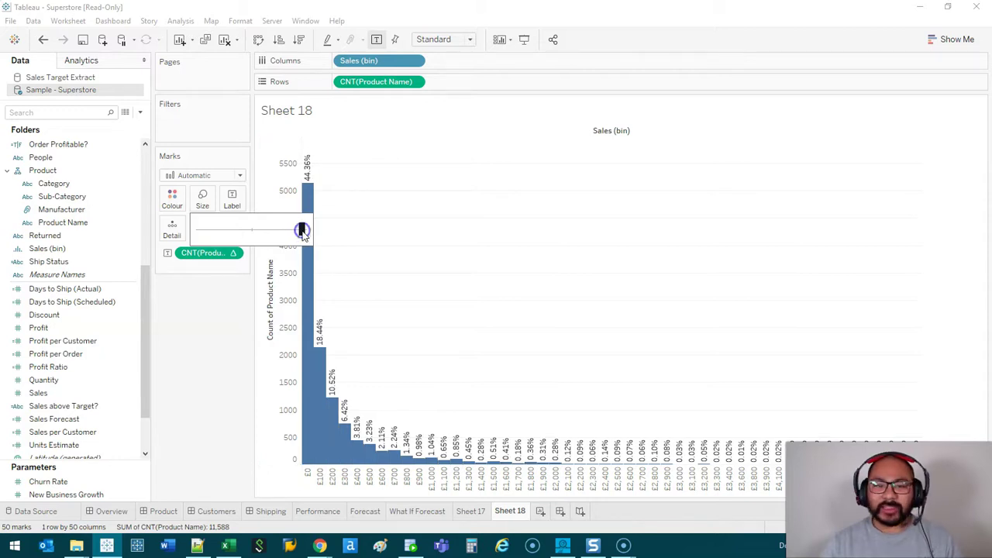
left_click(454, 303)
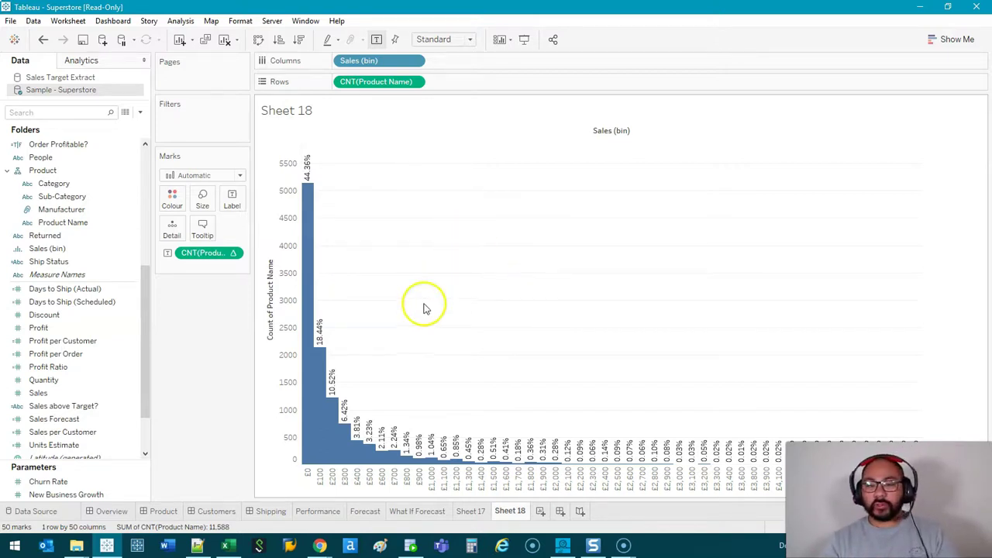
Step: Edit Sales (bin) to use a bin size of 200
left_click(34, 354)
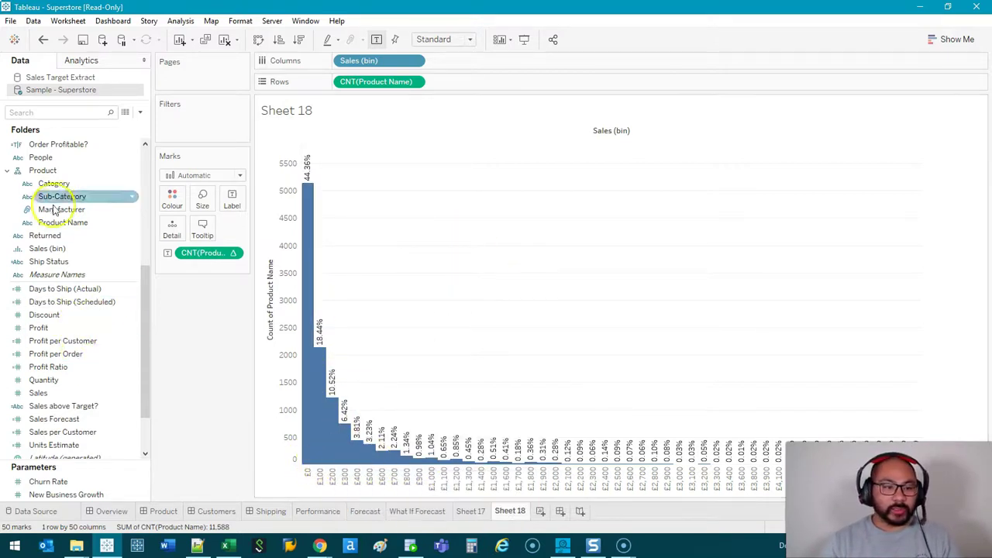
scroll(52, 225, "up", 1)
scroll(51, 224, "up", 1)
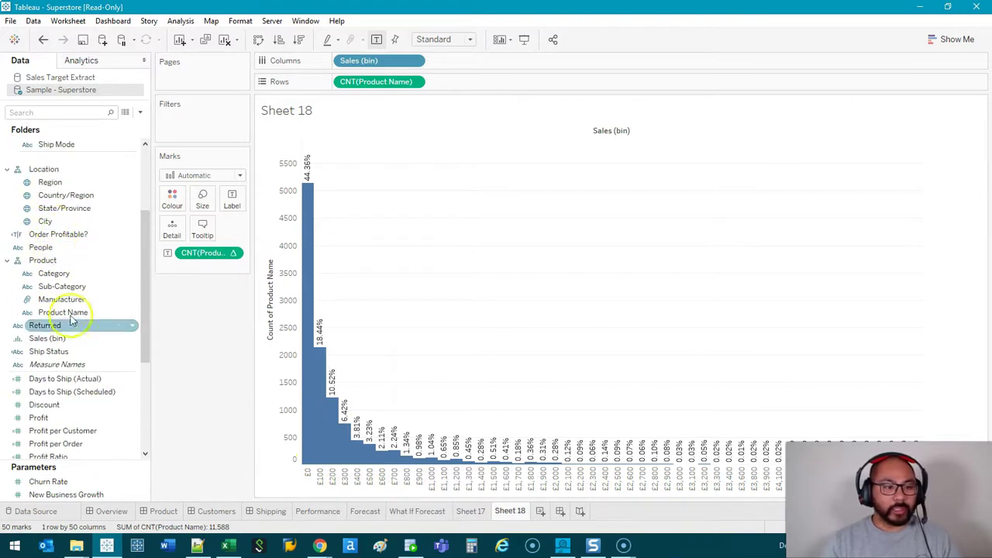
right_click(52, 340)
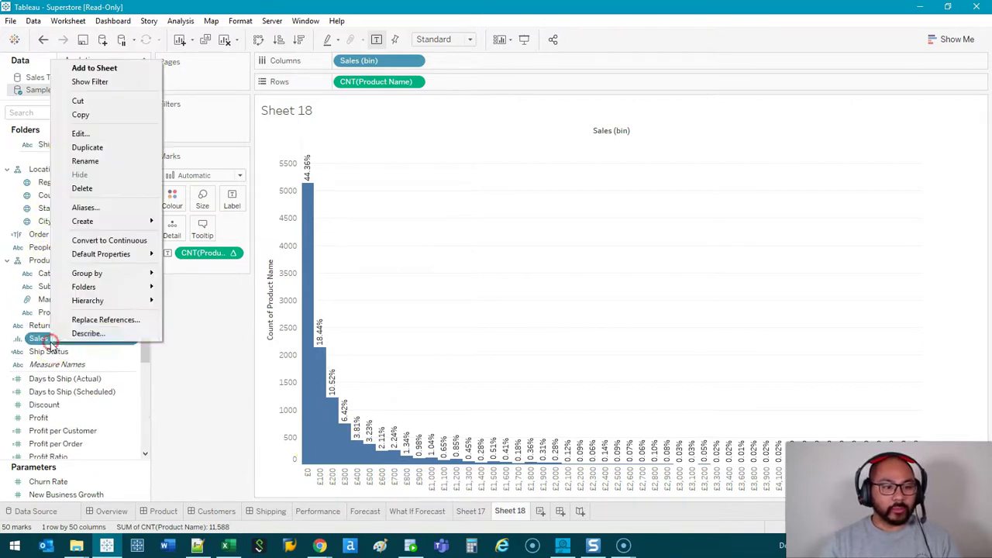
left_click(95, 139)
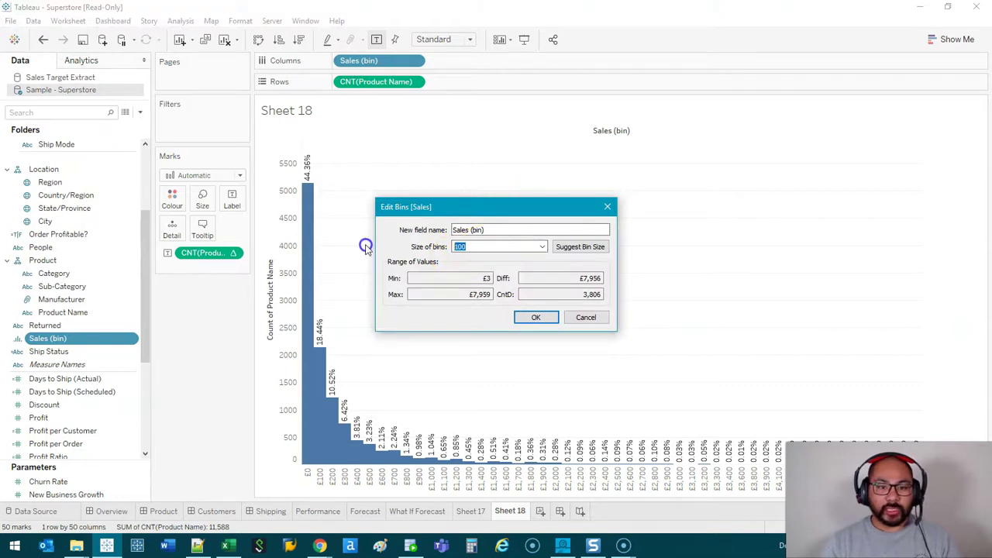
left_click(536, 317)
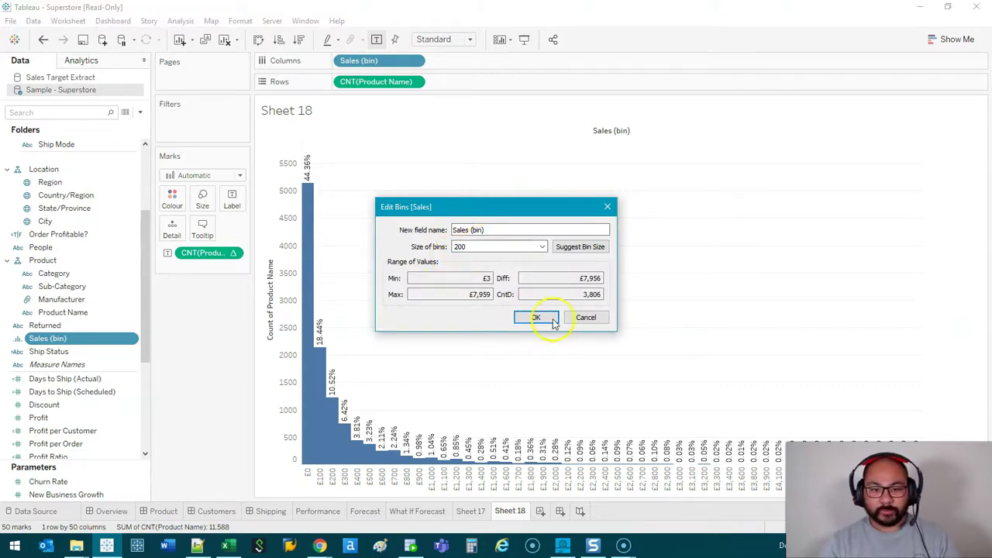
Step: Set the view fit to Entire View so the histogram fills the sheet
left_click(434, 39)
left_click(434, 83)
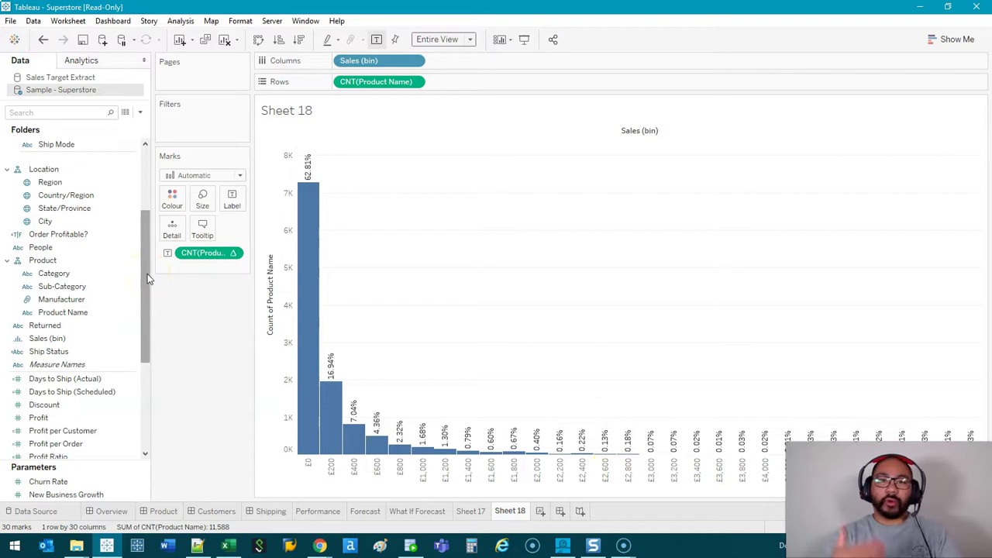
left_click(139, 111)
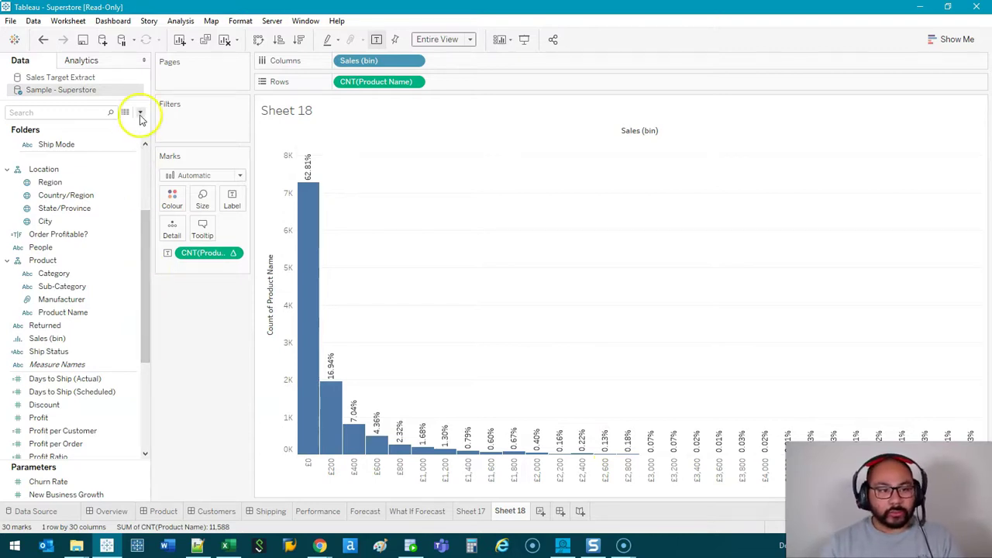
Step: Define Bin Control with current value 100 and a range of 100 to 2,000, step 100
left_click(116, 138)
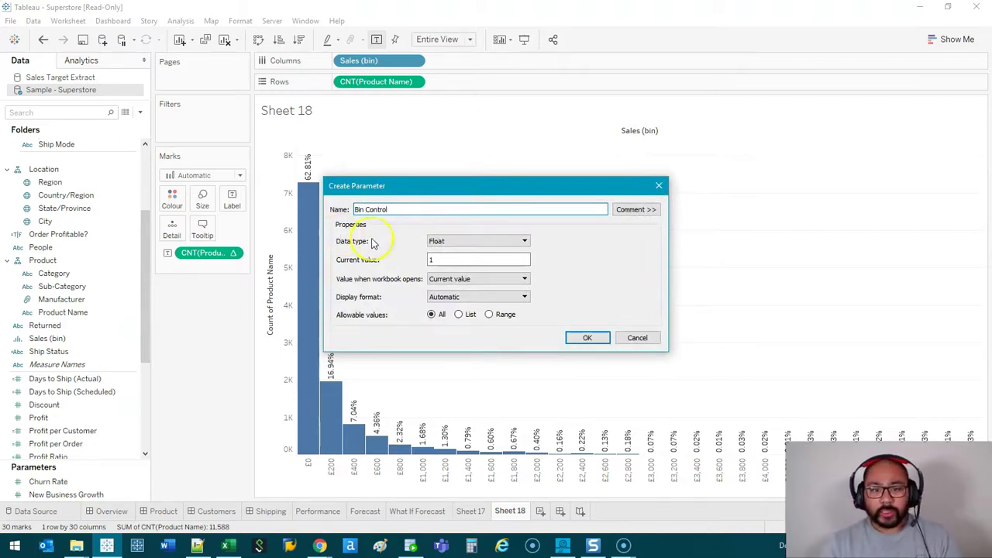
left_click(445, 260)
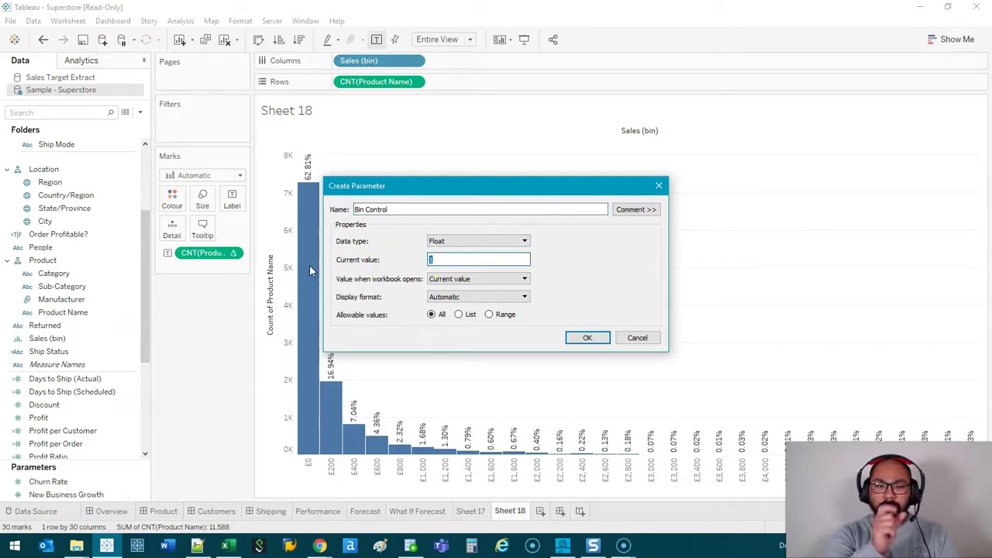
type("100")
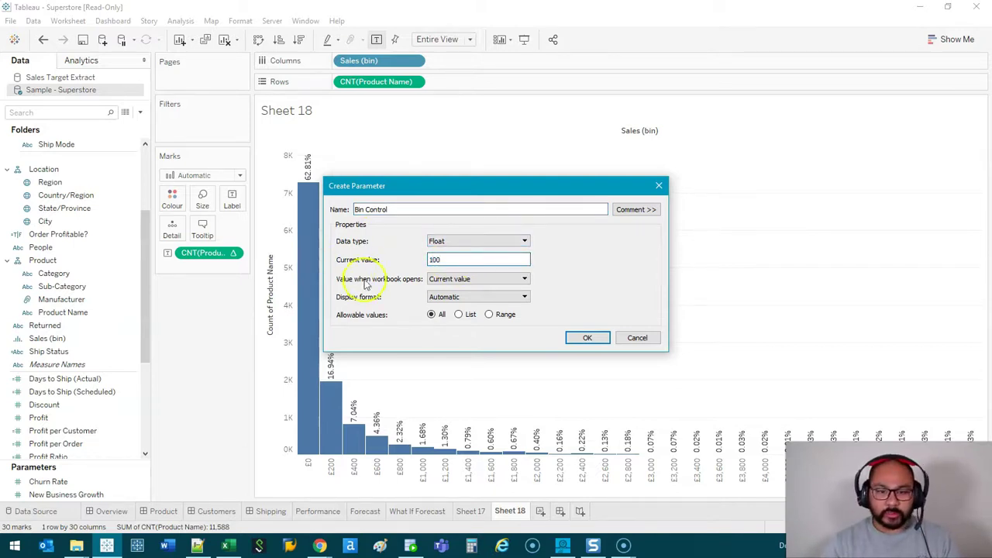
left_click(489, 314)
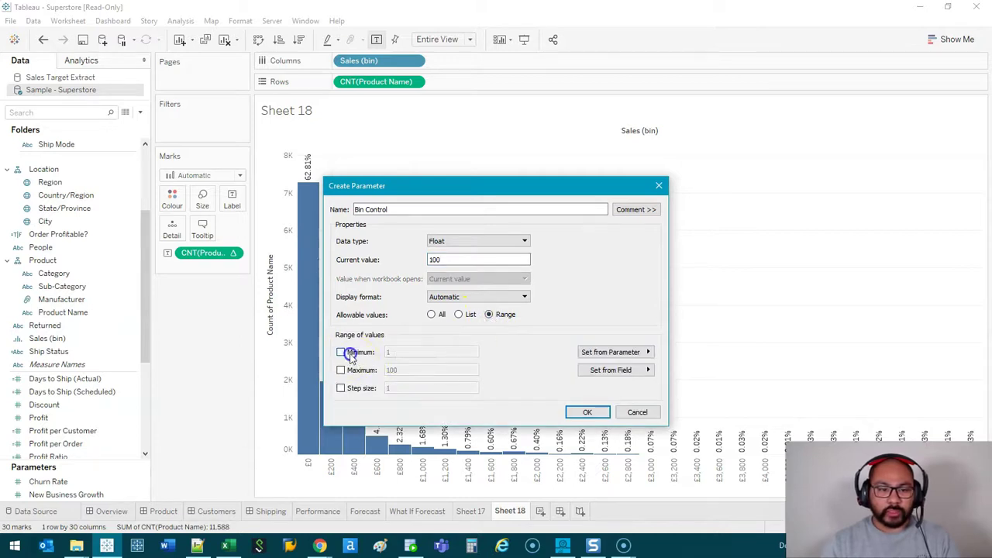
left_click(342, 353)
left_click(342, 371)
left_click(342, 389)
double_click(410, 352)
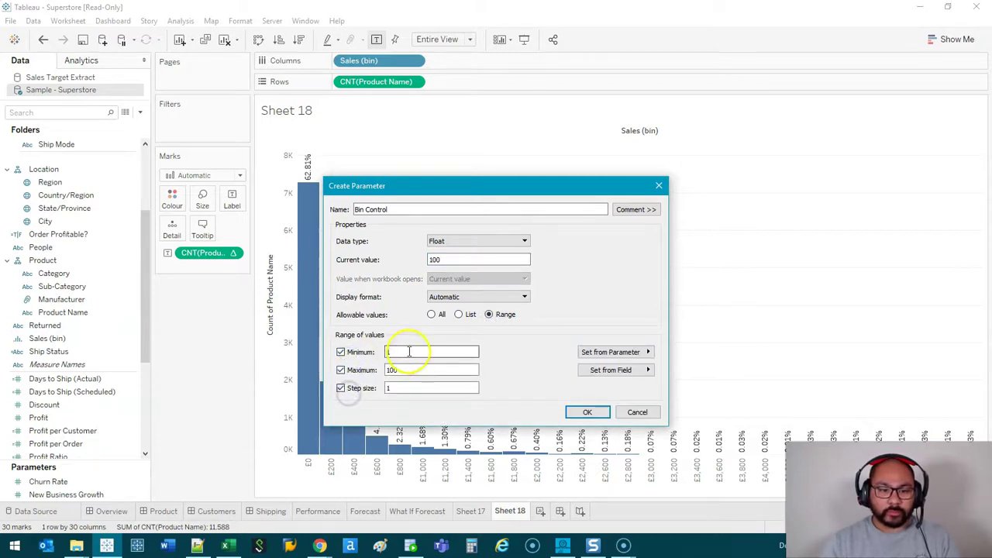
type("100")
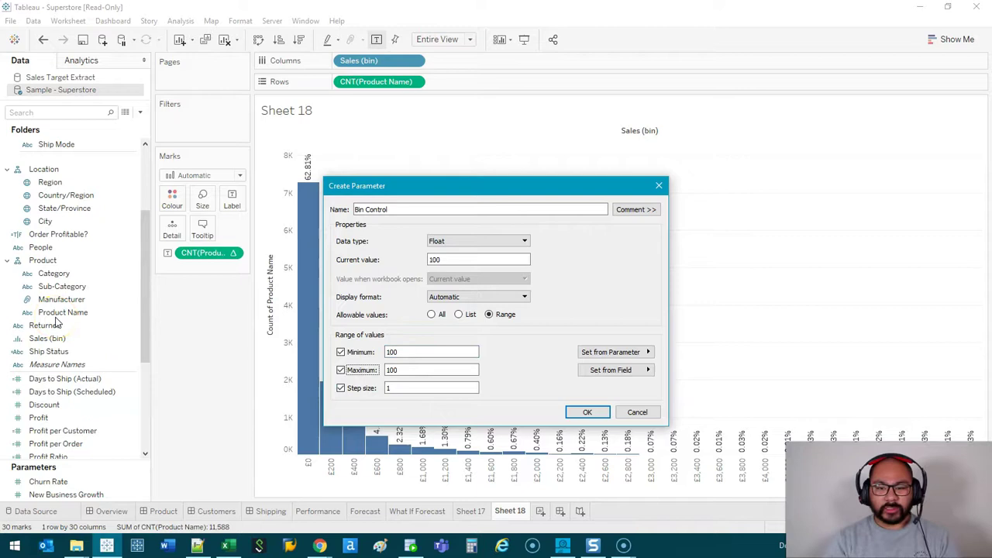
key("Tab")
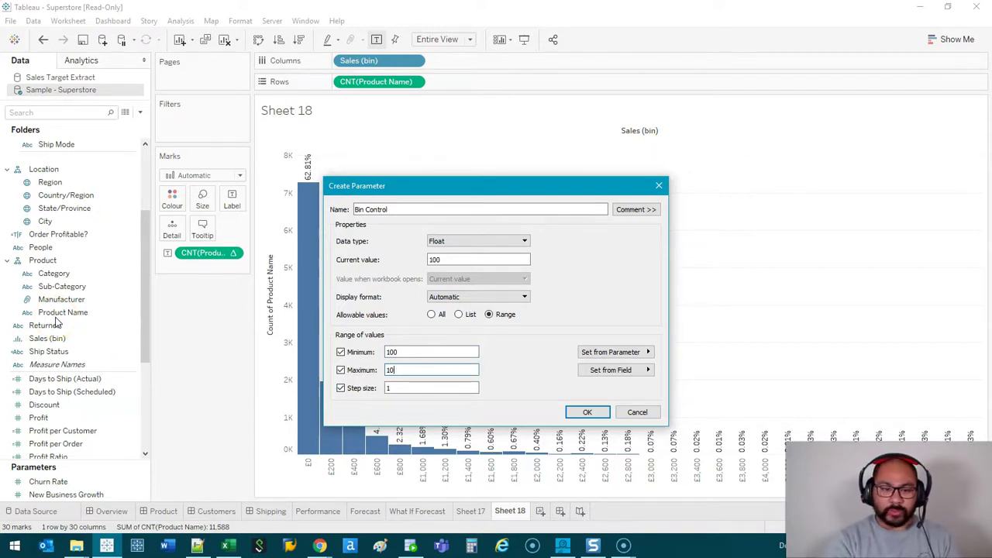
key("Tab")
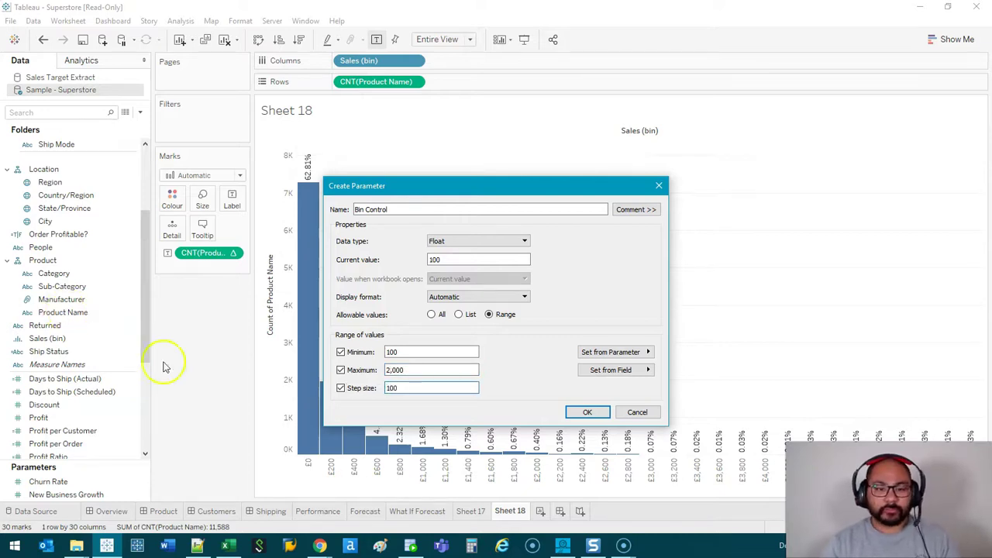
Step: Create the Bin Control parameter and set Sales (bin) to take its bin size from it
left_click(591, 412)
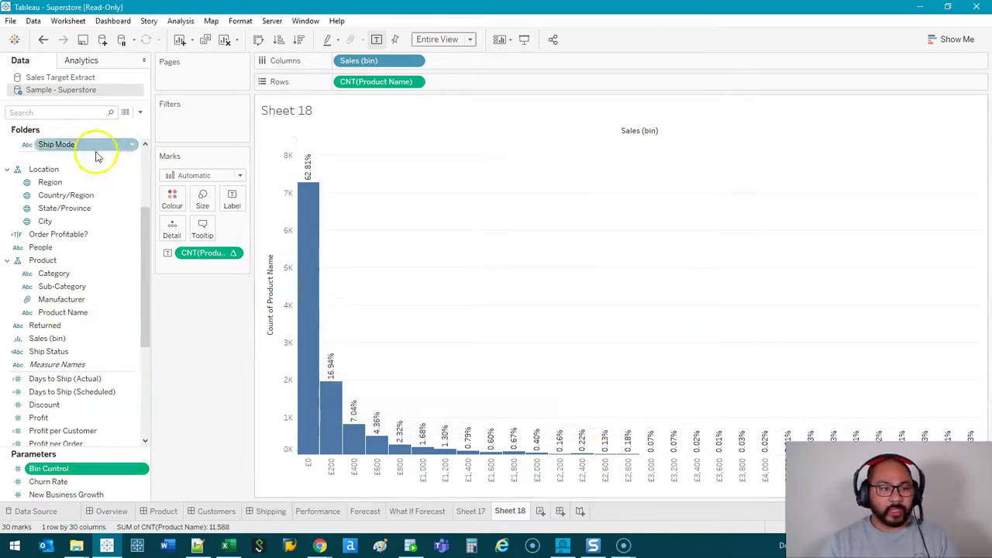
right_click(64, 339)
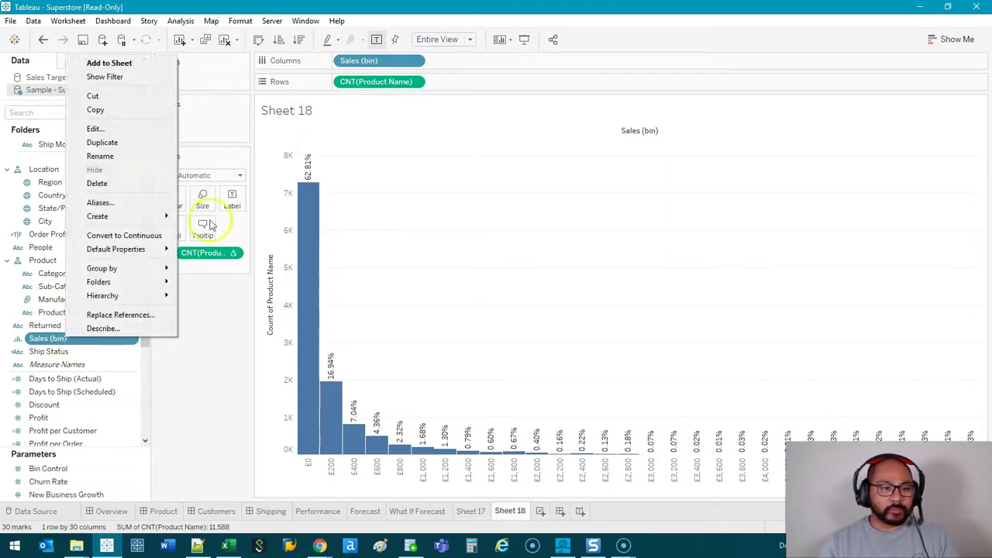
left_click(147, 127)
left_click_drag(461, 248, 402, 245)
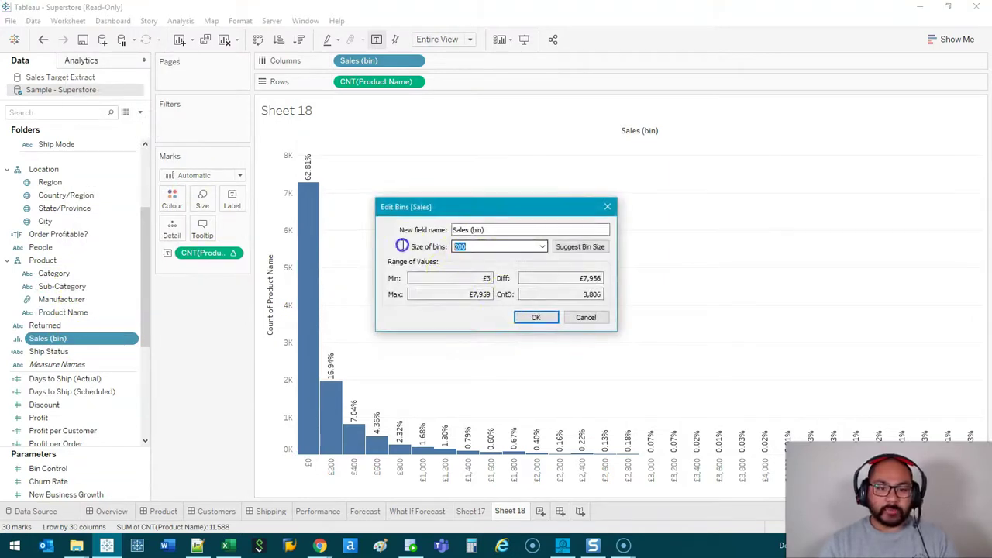
left_click(542, 246)
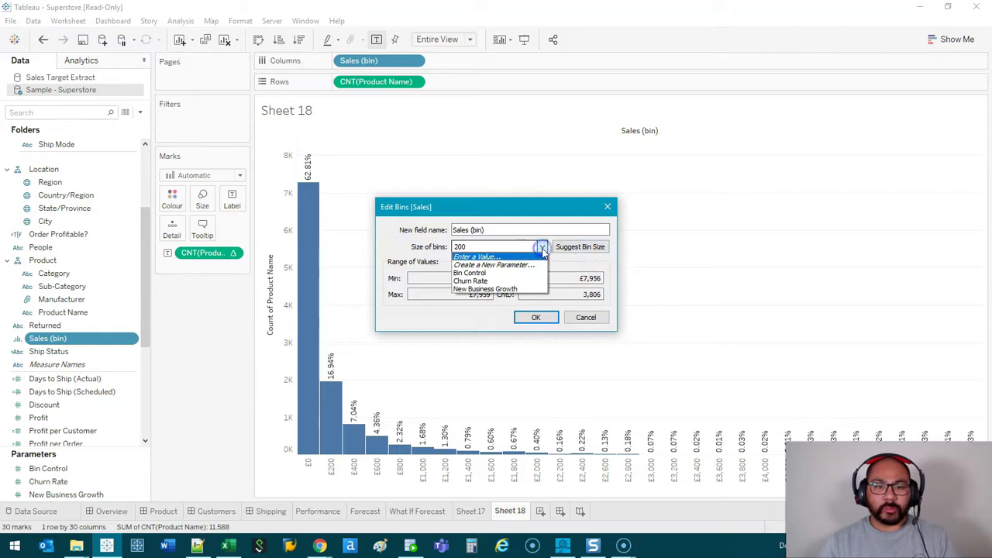
left_click(486, 273)
left_click(542, 317)
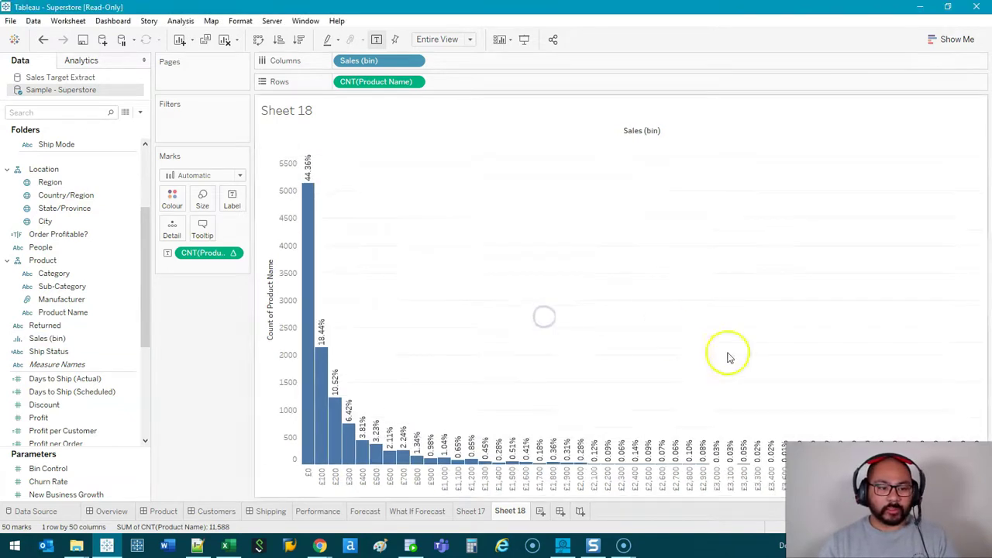
Step: Show the Bin Control slider and step the bin size up from 100 to 500
right_click(48, 469)
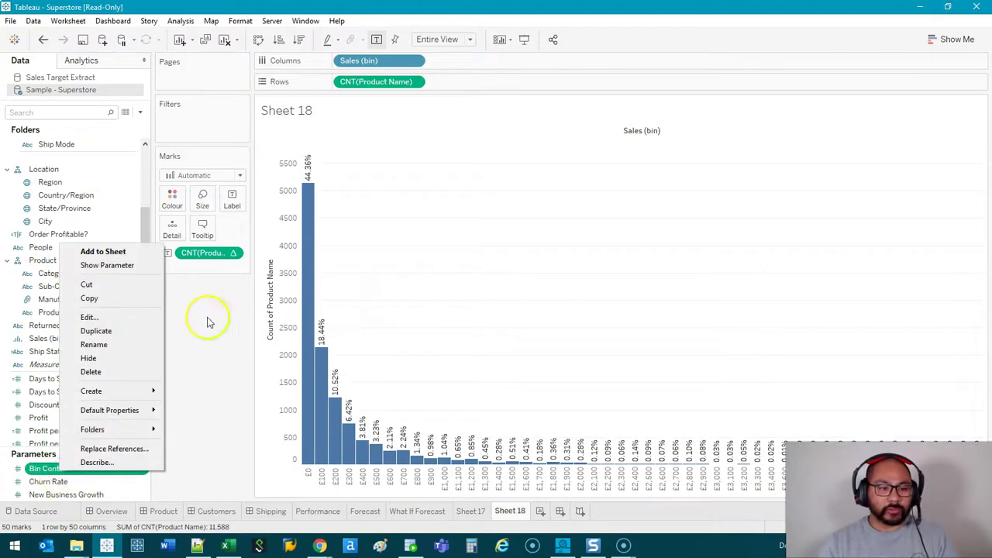
left_click(117, 266)
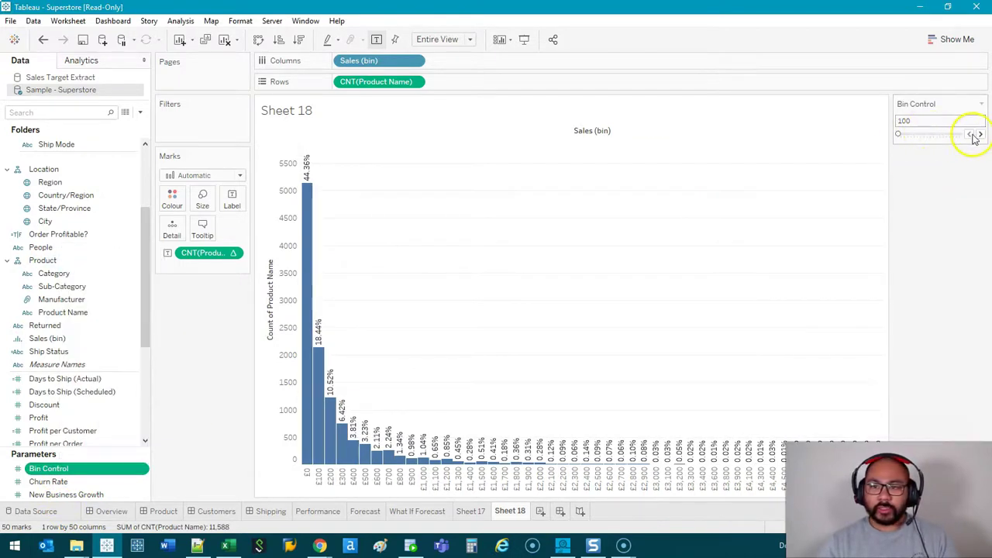
left_click(979, 136)
left_click(980, 135)
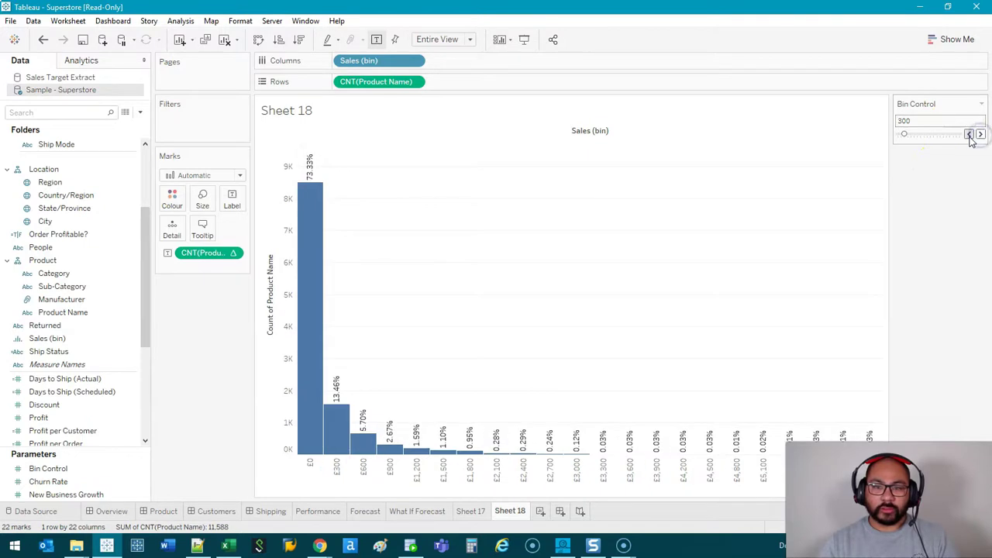
left_click(980, 134)
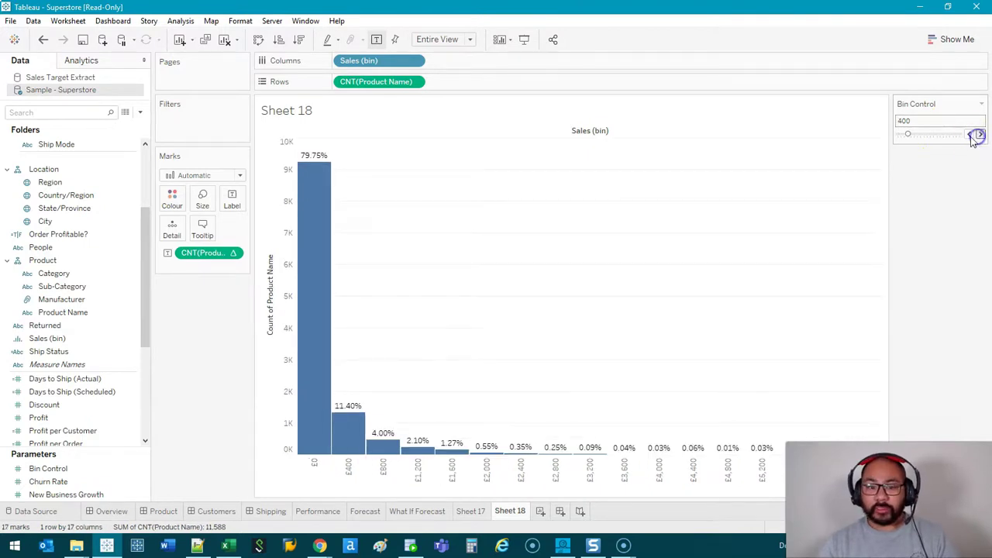
left_click(979, 135)
Step: Step the bin size back down from 500 to 100
left_click(969, 136)
left_click(969, 136)
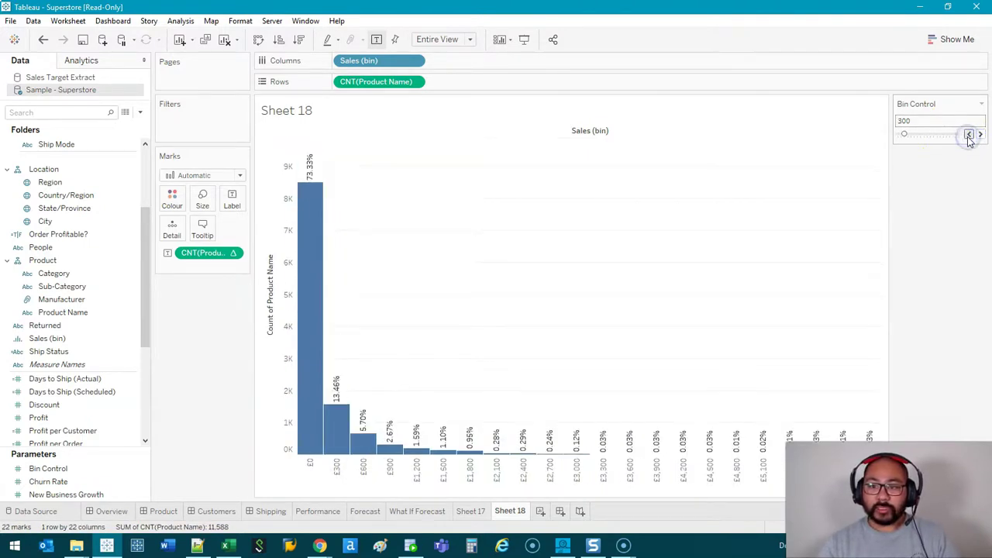
left_click(969, 135)
left_click(969, 136)
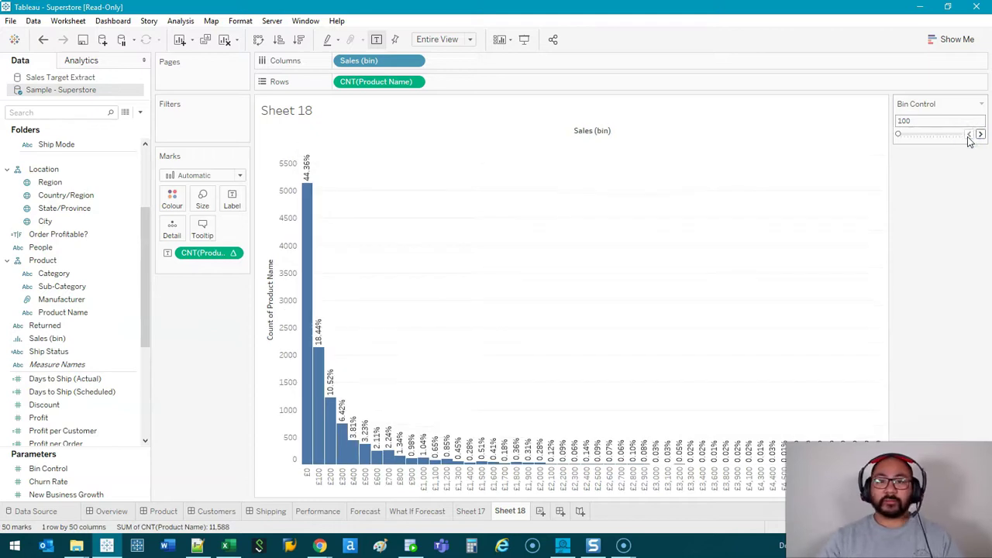